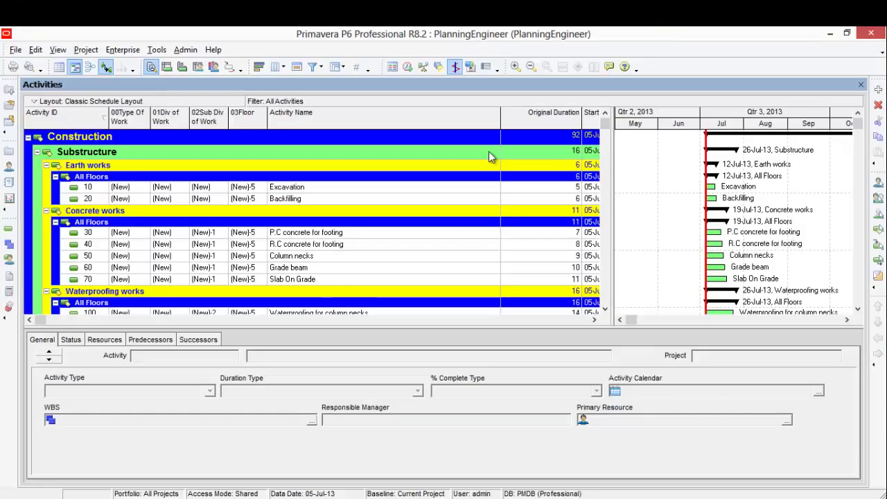
# - Enlarge the activity table and regroup the activities into WBS bands, returning to the top
pyautogui.moveTo(371, 328); pyautogui.dragTo(353, 397)
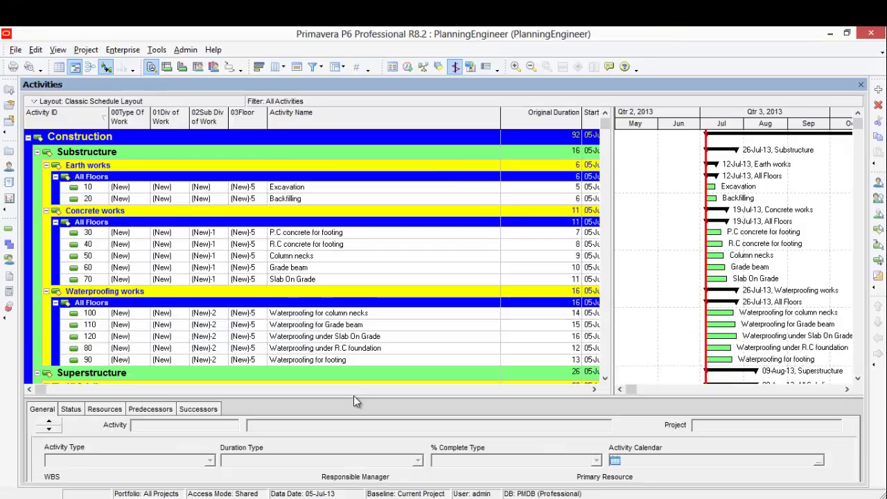
pyautogui.click(341, 66)
pyautogui.click(353, 82)
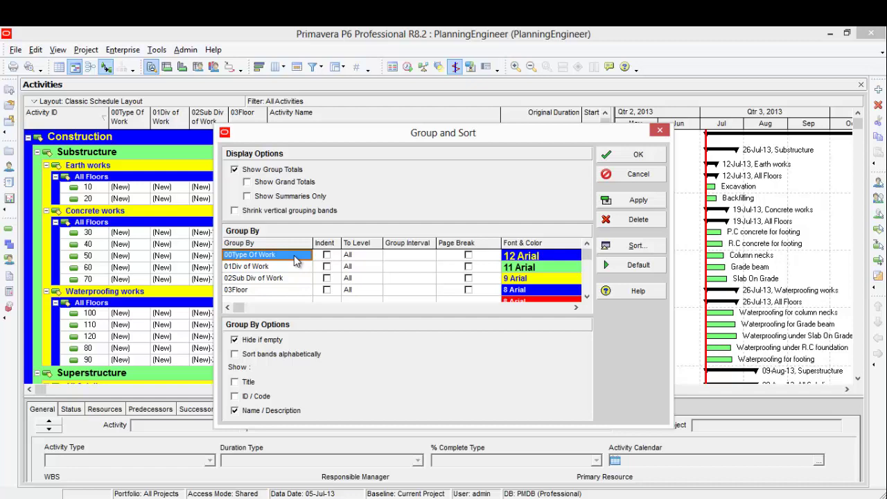
pyautogui.press('w')
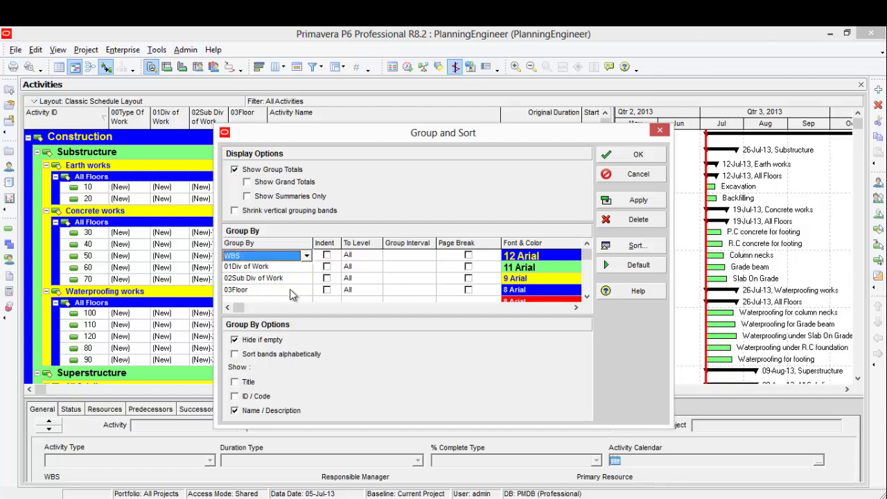
pyautogui.click(290, 272)
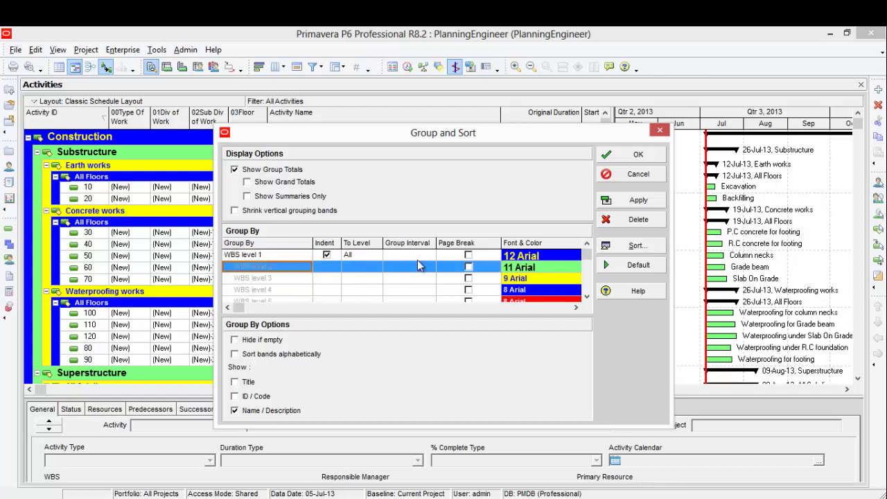
pyautogui.click(643, 203)
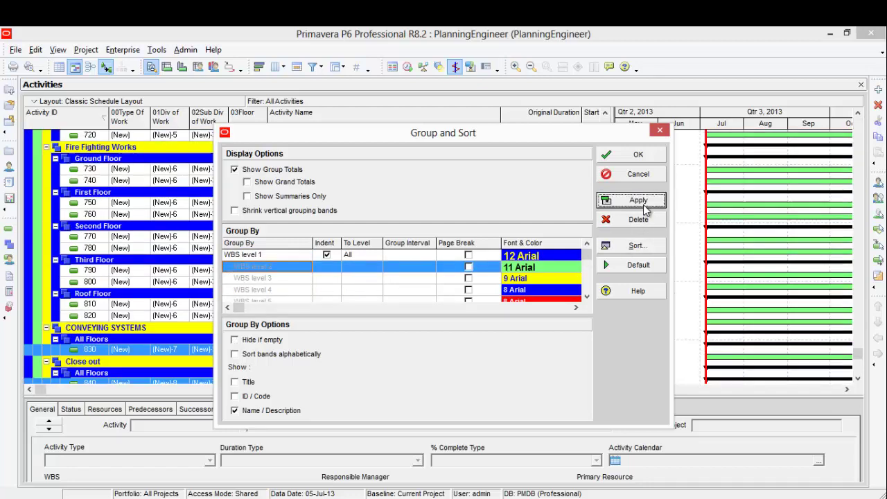
pyautogui.click(639, 154)
pyautogui.scroll(10, 265, 199)
pyautogui.scroll(10, 265, 199)
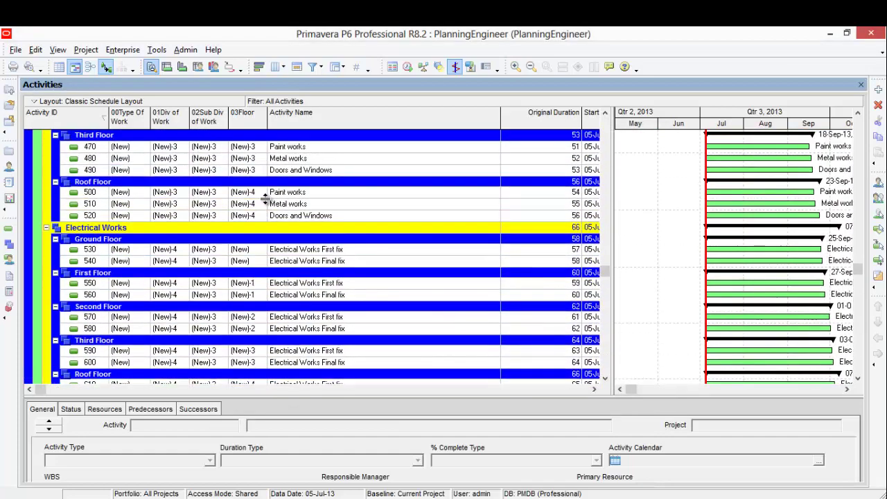
pyautogui.moveTo(607, 241); pyautogui.dragTo(605, 123)
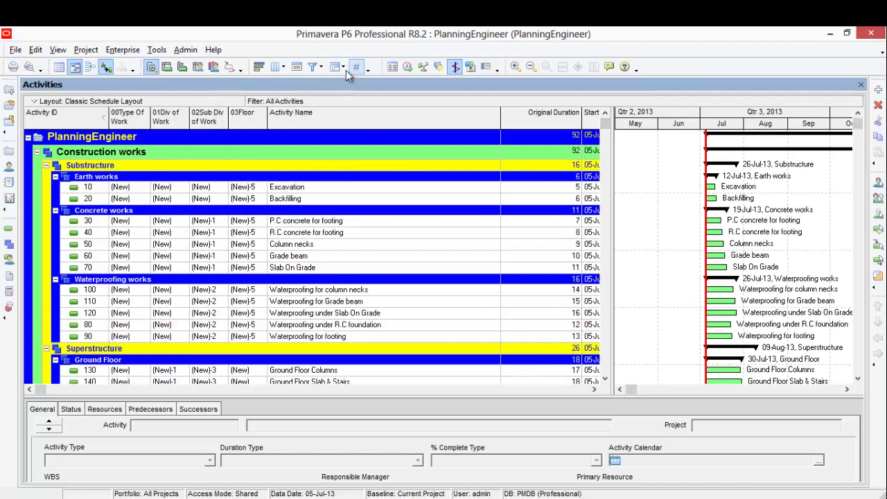
# - Remove the 00Type Of Work, 01Div of Work, 02Sub Div of Work and 03Floor columns
pyautogui.click(283, 67)
pyautogui.click(290, 80)
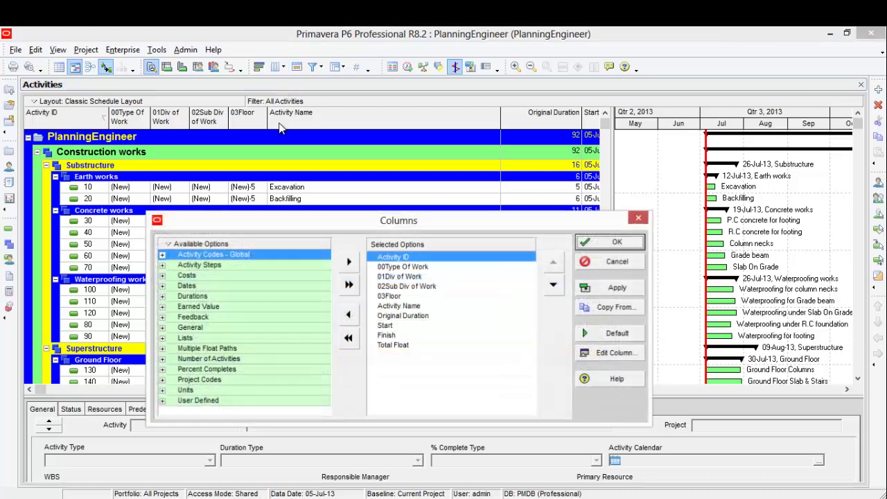
pyautogui.doubleClick(414, 268)
pyautogui.doubleClick(414, 267)
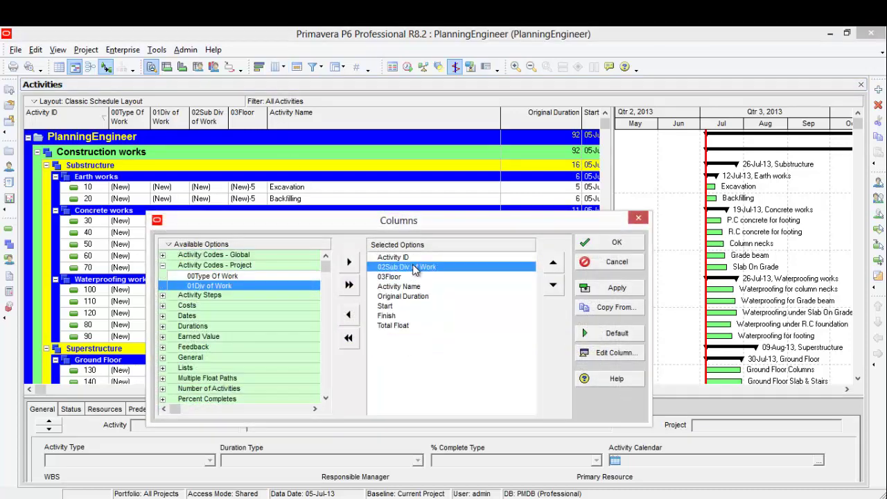
pyautogui.doubleClick(414, 267)
pyautogui.doubleClick(415, 268)
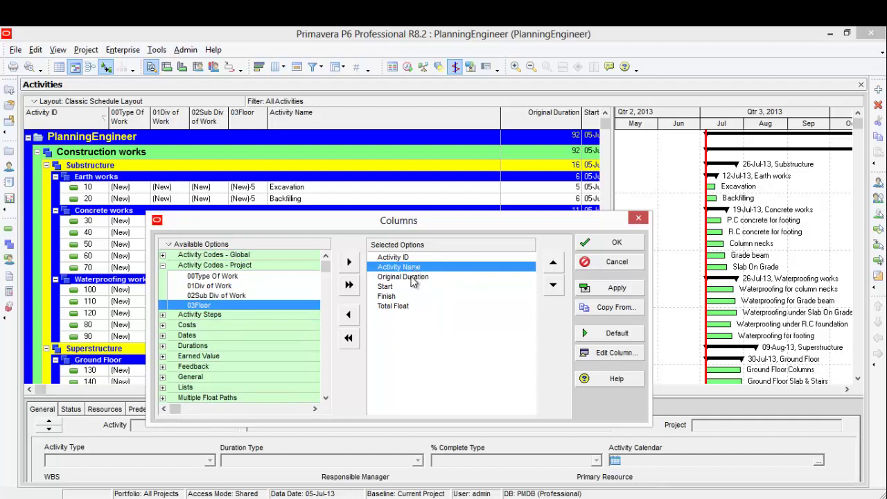
pyautogui.click(415, 277)
pyautogui.click(631, 289)
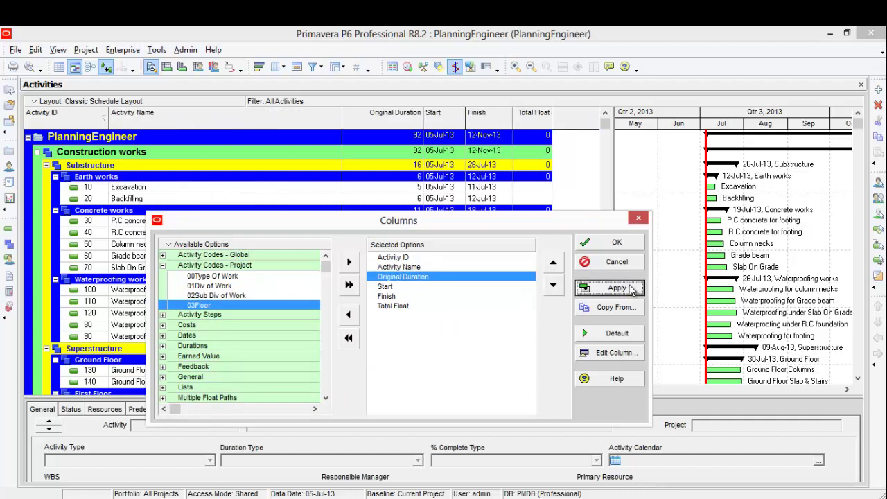
pyautogui.click(616, 245)
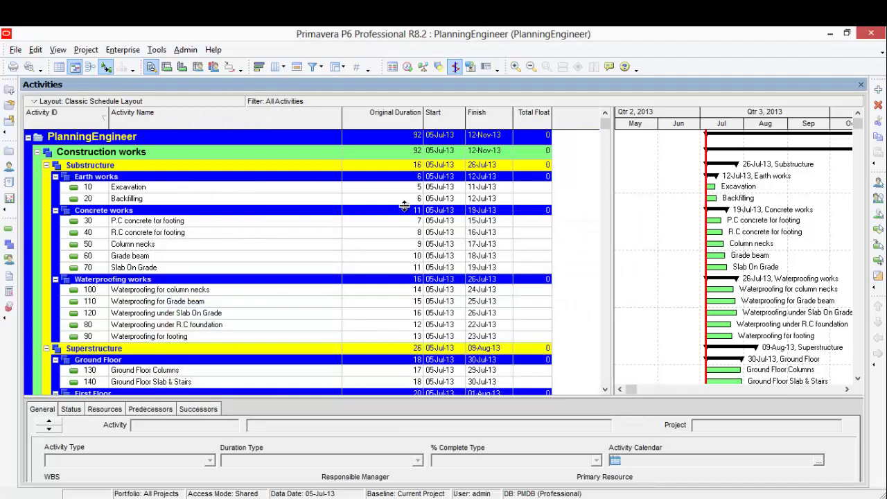
# - Widen the Activity ID column to make the activity rows readable
pyautogui.click(405, 188)
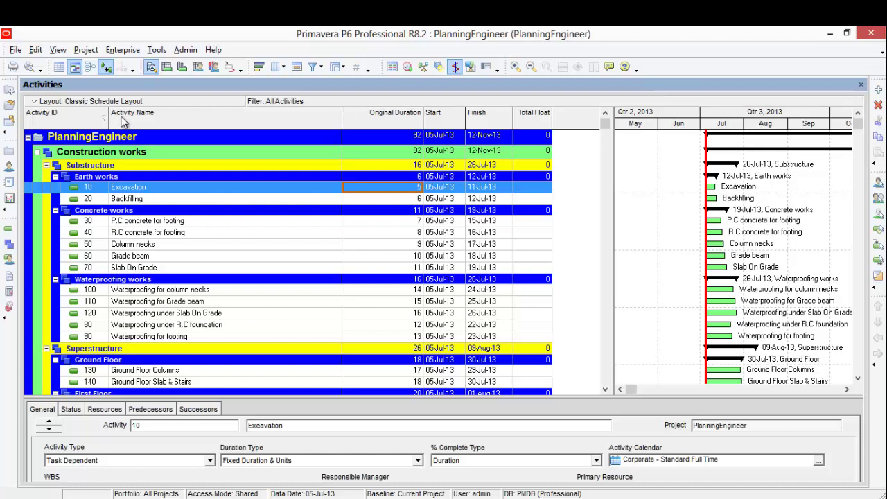
pyautogui.moveTo(109, 113); pyautogui.dragTo(128, 114)
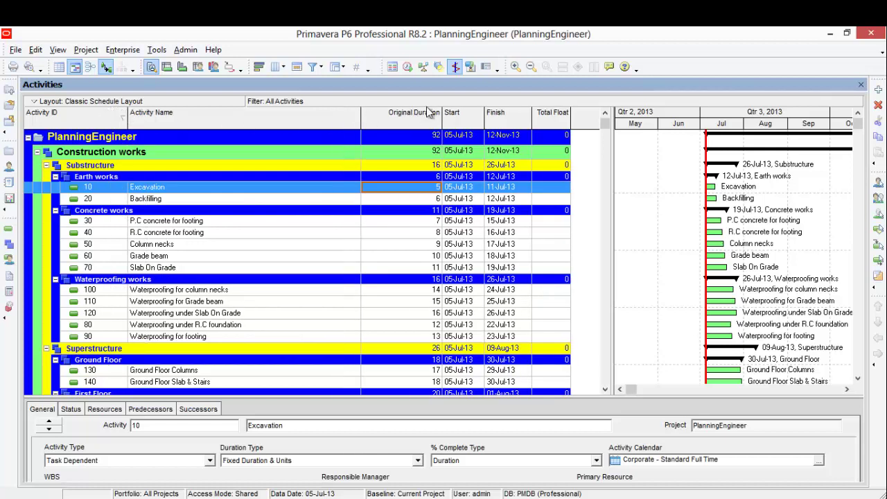
pyautogui.click(408, 200)
pyautogui.press('Up')
pyautogui.press('Down')
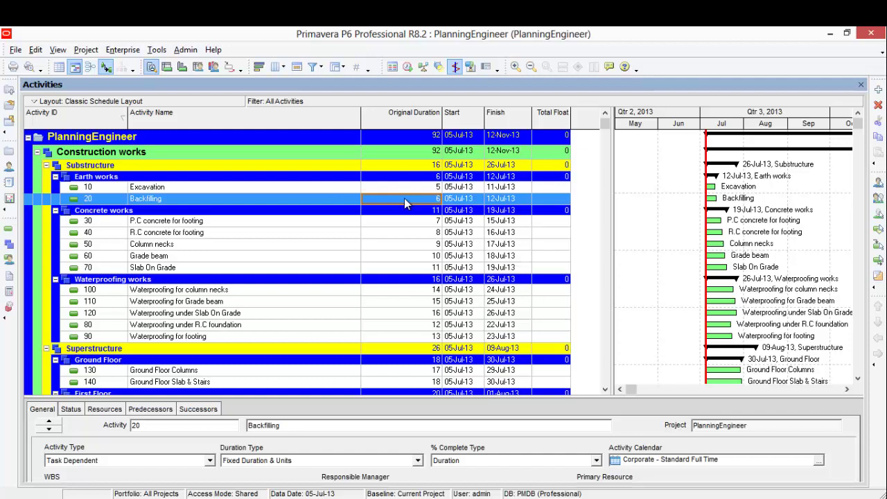
pyautogui.click(415, 187)
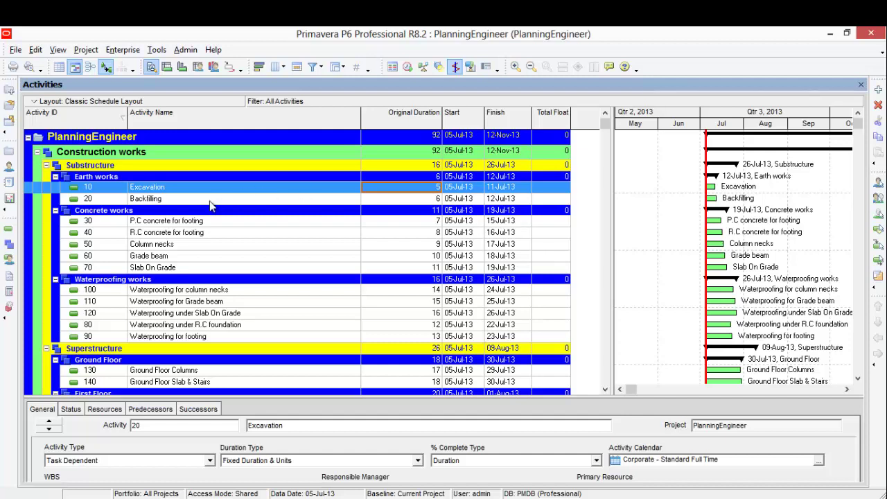
pyautogui.click(213, 197)
pyautogui.click(213, 191)
pyautogui.click(214, 199)
# - Set Excavation to 30 days and Backfilling to 20 days Original Duration
pyautogui.click(420, 188)
pyautogui.write('30')
pyautogui.press('Return')
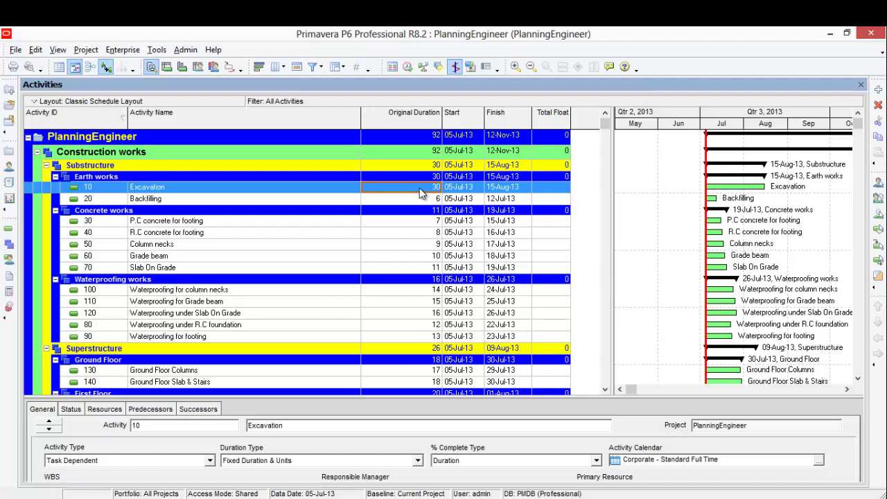
pyautogui.press('Down')
pyautogui.press('Up')
pyautogui.click(413, 200)
pyautogui.write('20')
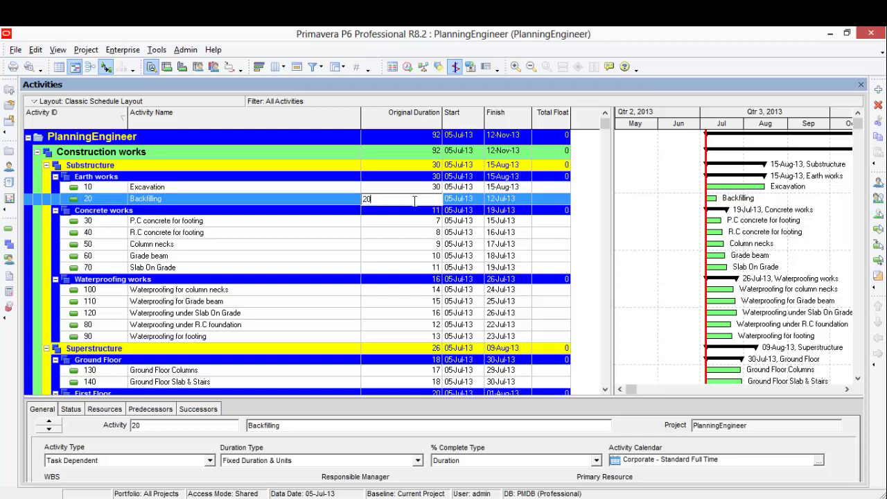
pyautogui.press('Return')
# - Set P.C concrete to 15 days and R.C concrete to 30 days
pyautogui.press('Down')
pyautogui.press('Down')
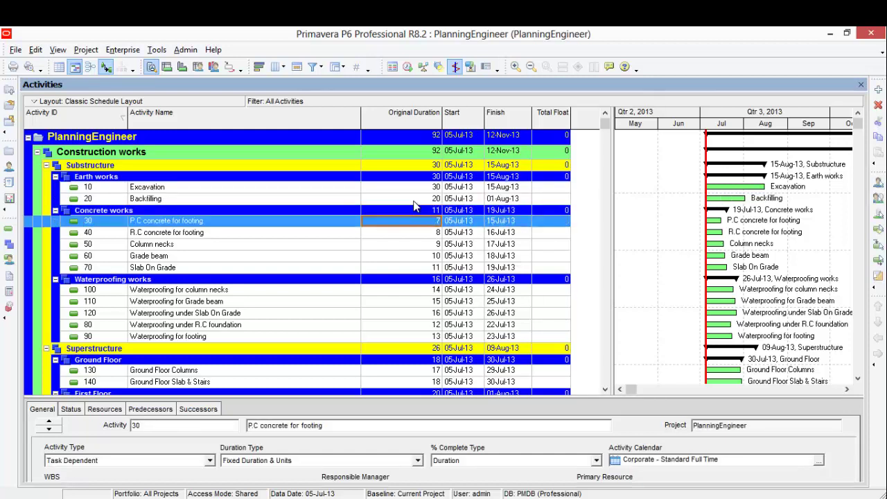
pyautogui.write('15')
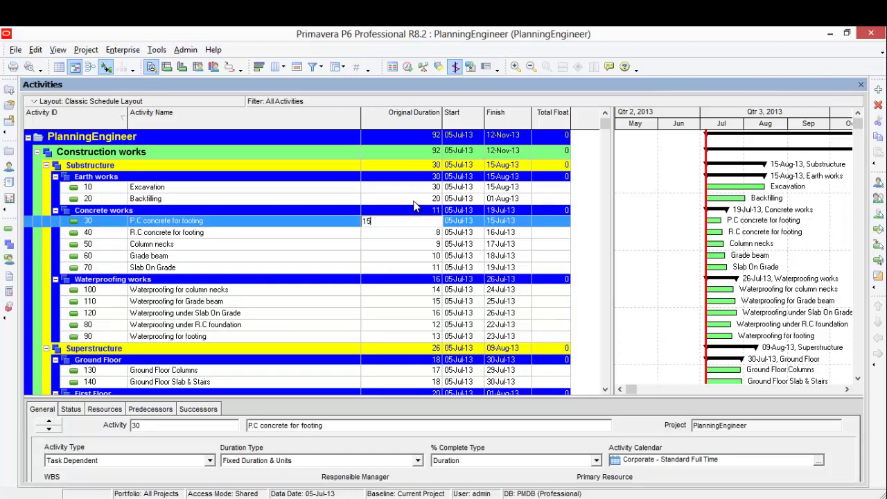
pyautogui.press('Return')
pyautogui.press('Down')
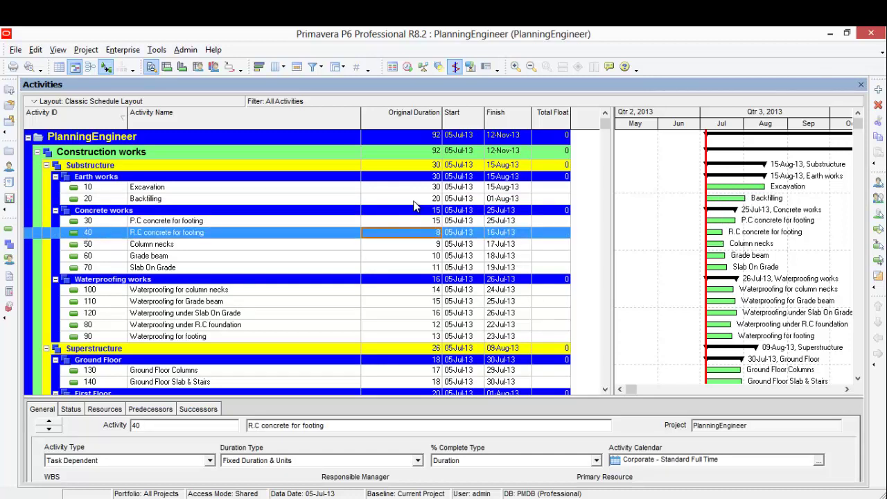
pyautogui.write('30')
pyautogui.press('Return')
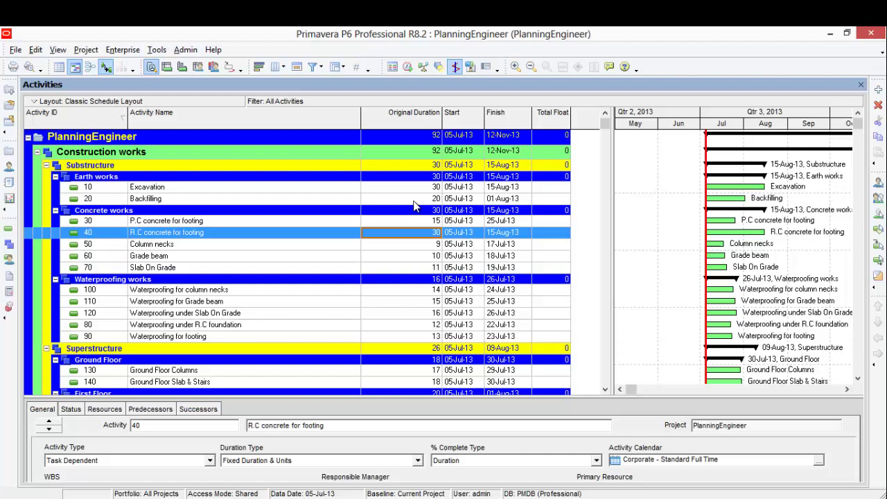
# - Set Column necks and Grade beam to 10 days and Slab On Grade to 25 days
pyautogui.press('Down')
pyautogui.write('10')
pyautogui.press('Return')
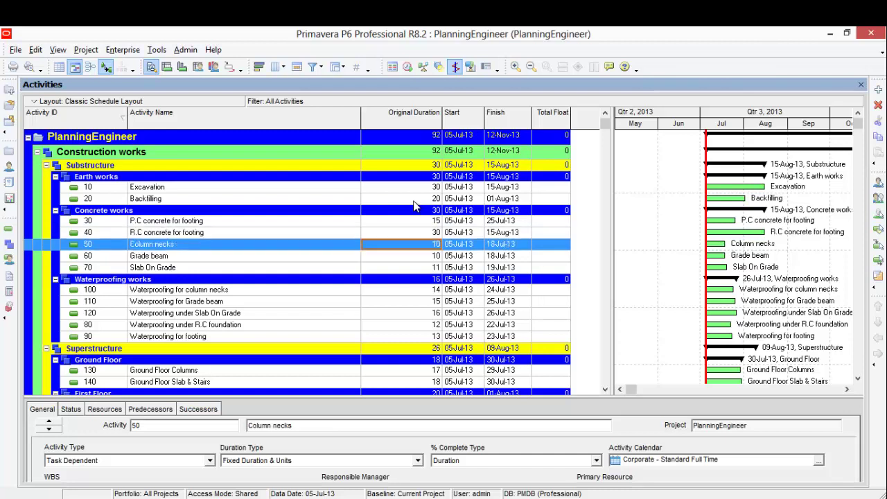
pyautogui.press('Down')
pyautogui.write('10')
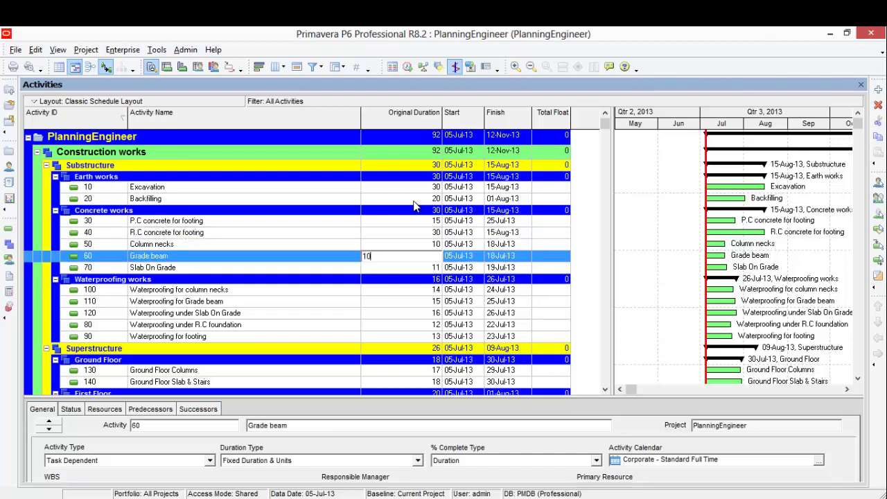
pyautogui.press('Return')
pyautogui.press('Down')
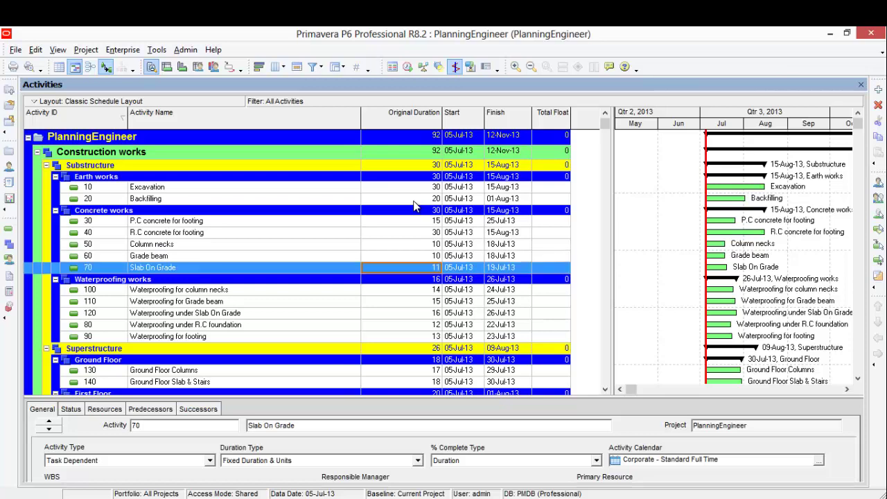
pyautogui.write('25')
pyautogui.press('Return')
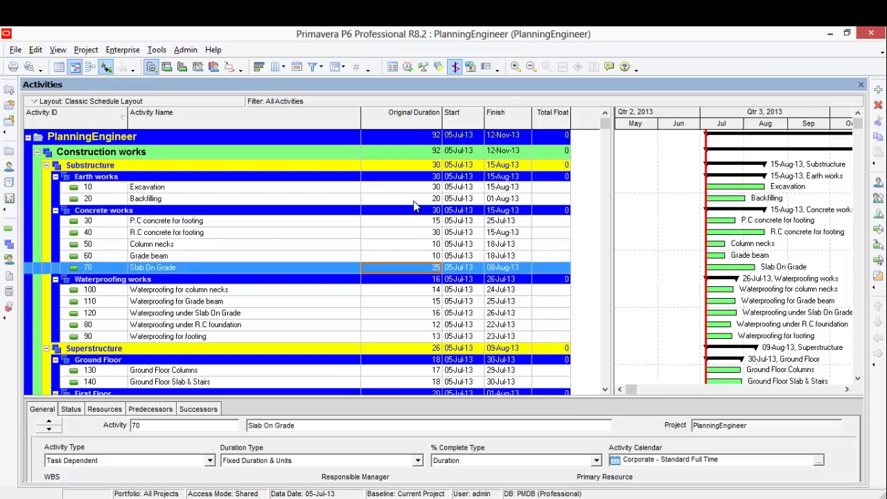
# - Enter 10 days for activity 100 and fill it down through all Waterproofing works activities
pyautogui.click(424, 289)
pyautogui.scroll(-1, 424, 292)
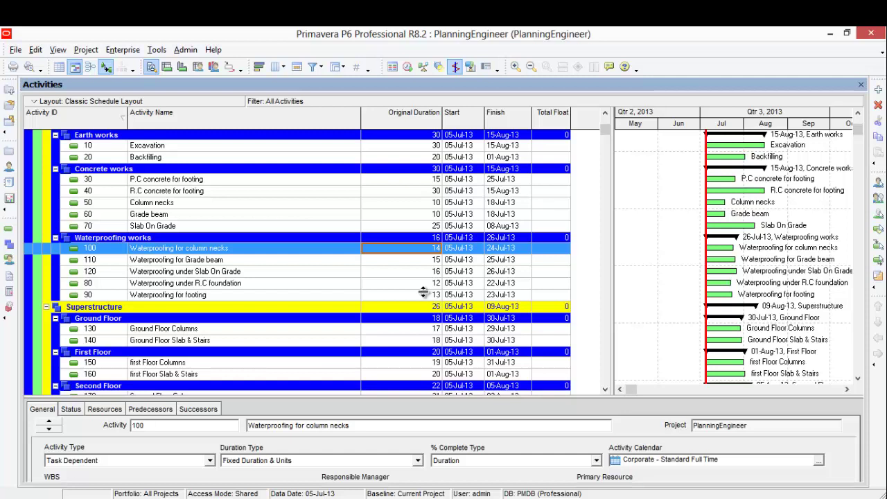
pyautogui.write('10')
pyautogui.press('Return')
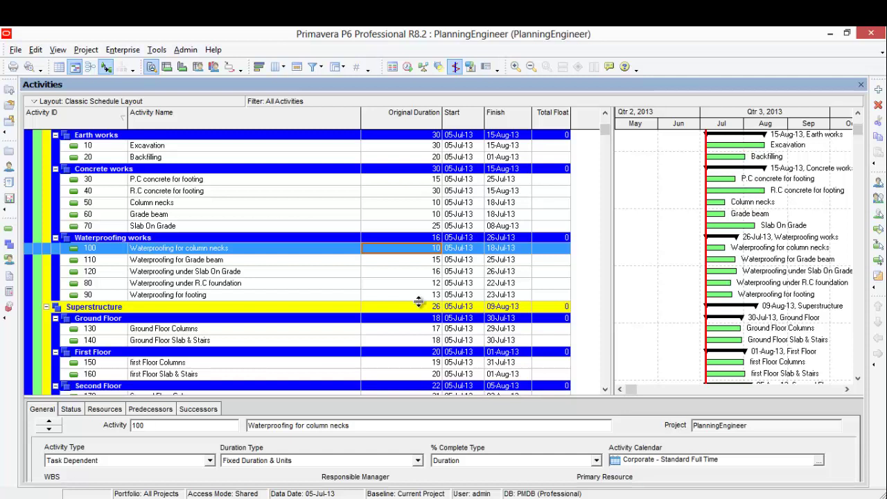
pyautogui.click(419, 299)
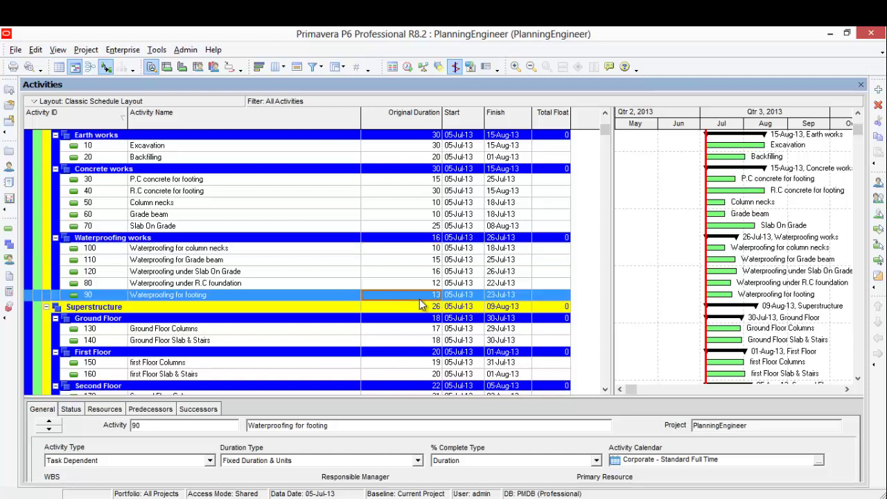
pyautogui.keyDown('shift'); pyautogui.click(427, 247); pyautogui.keyUp('shift')
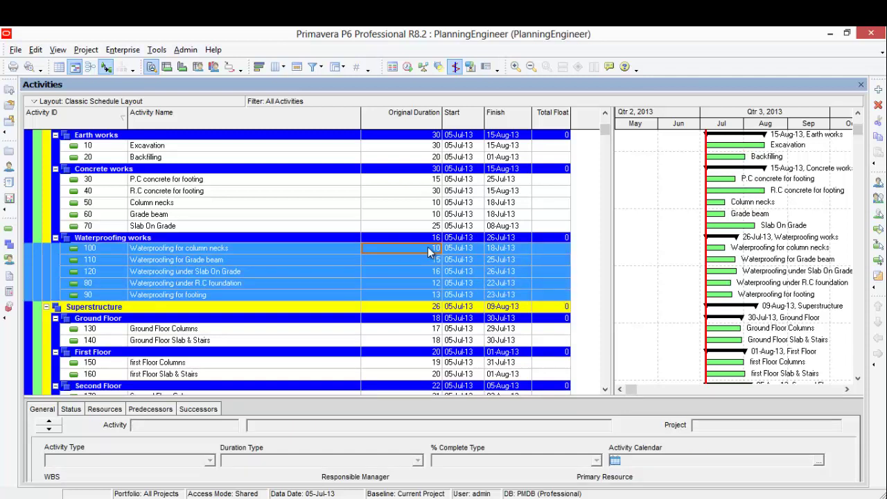
pyautogui.hotkey('ctrl', 'e')
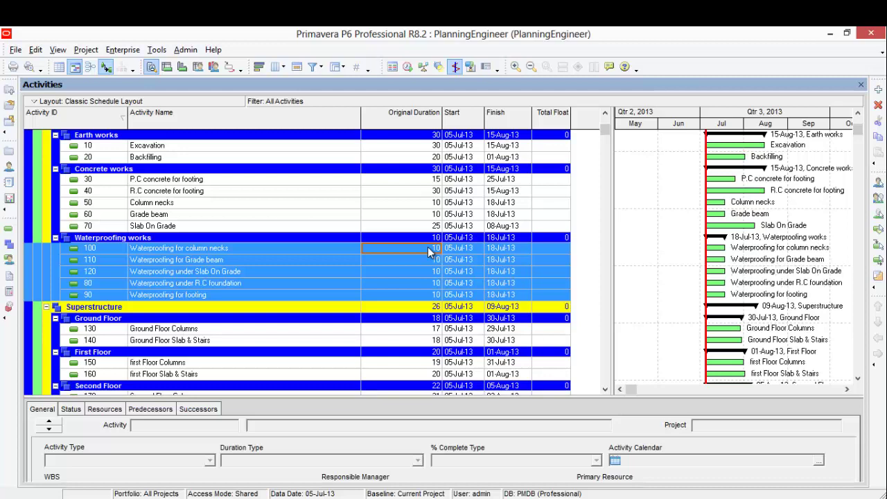
pyautogui.scroll(-2, 428, 247)
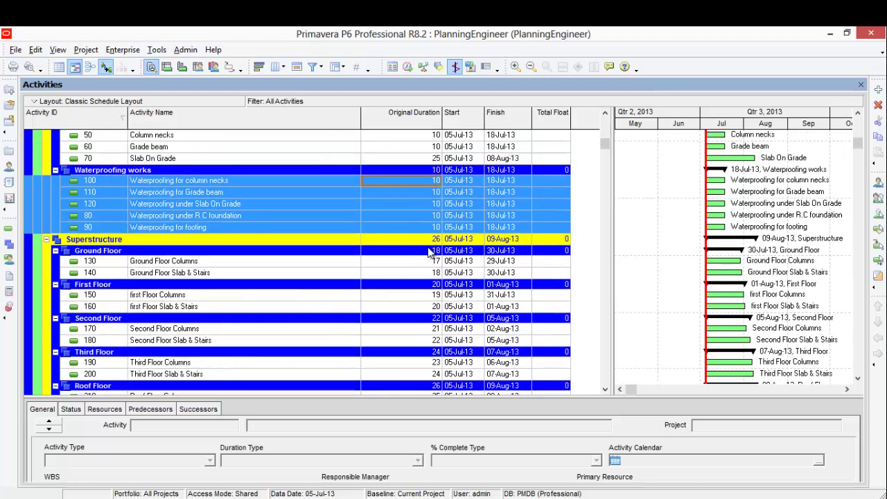
# - Set Ground Floor Columns to 20 days and Ground Floor Slab & Stairs to 30 days
pyautogui.click(419, 261)
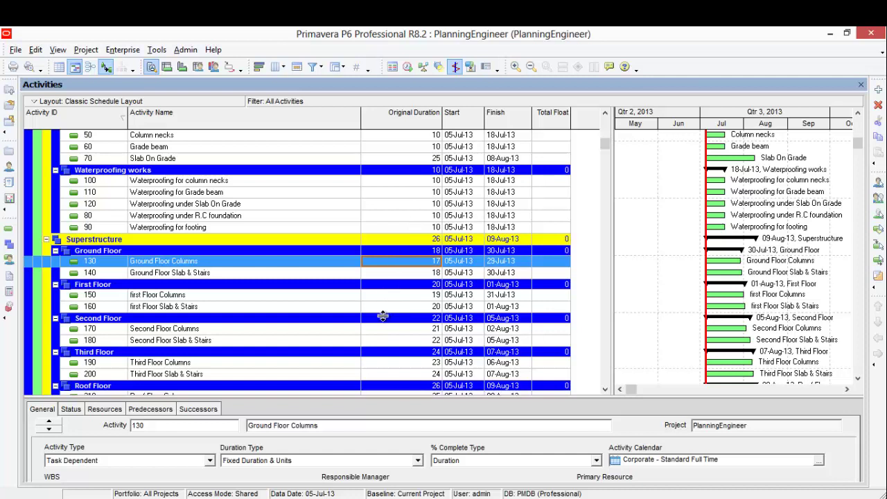
pyautogui.write('20')
pyautogui.press('Return')
pyautogui.press('Down')
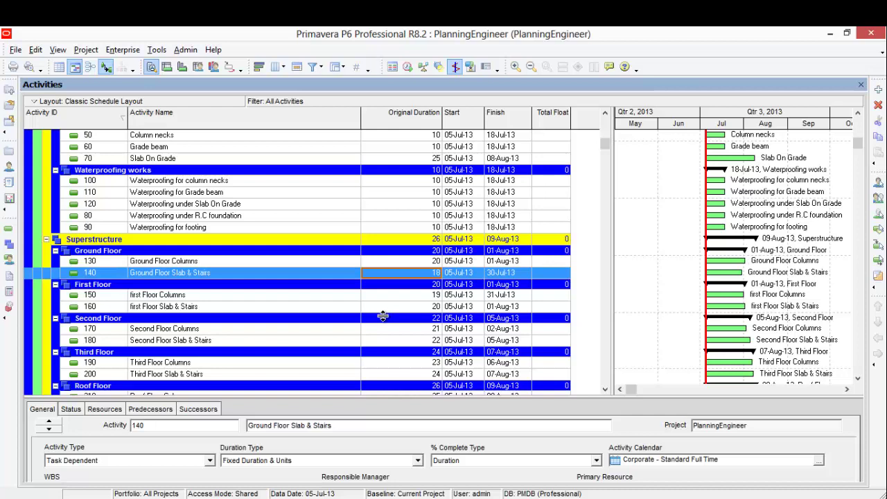
pyautogui.write('30')
pyautogui.press('Return')
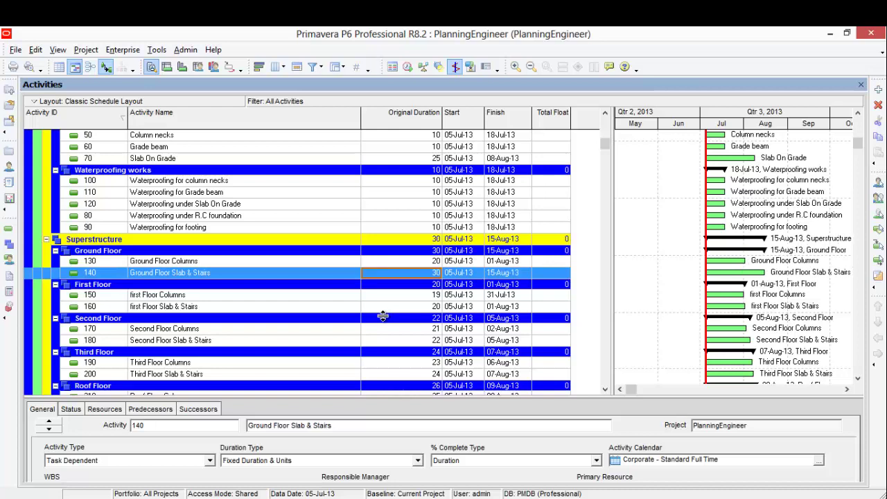
# - Set first Floor Slab & Stairs to 30, Second Floor Columns 20, Second Floor Slab & Stairs 30 days
pyautogui.press('Down')
pyautogui.press('Down')
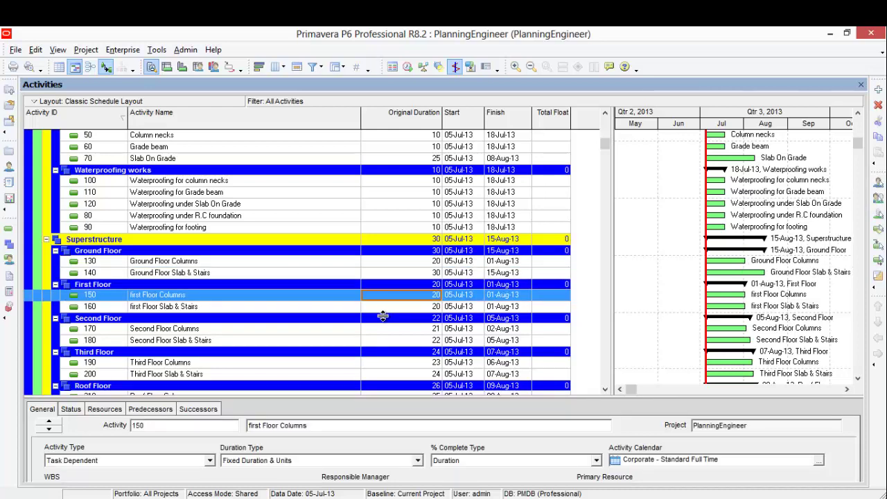
pyautogui.press('Down')
pyautogui.write('30')
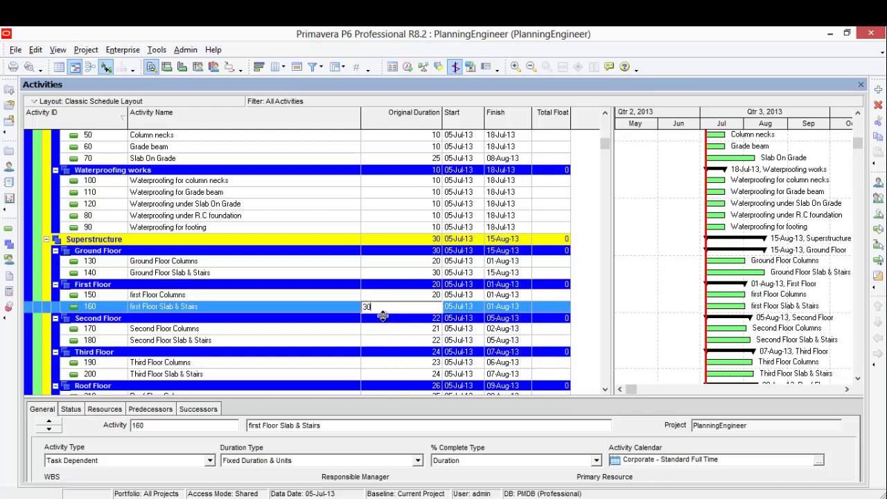
pyautogui.press('Return')
pyautogui.press('Down')
pyautogui.write('20')
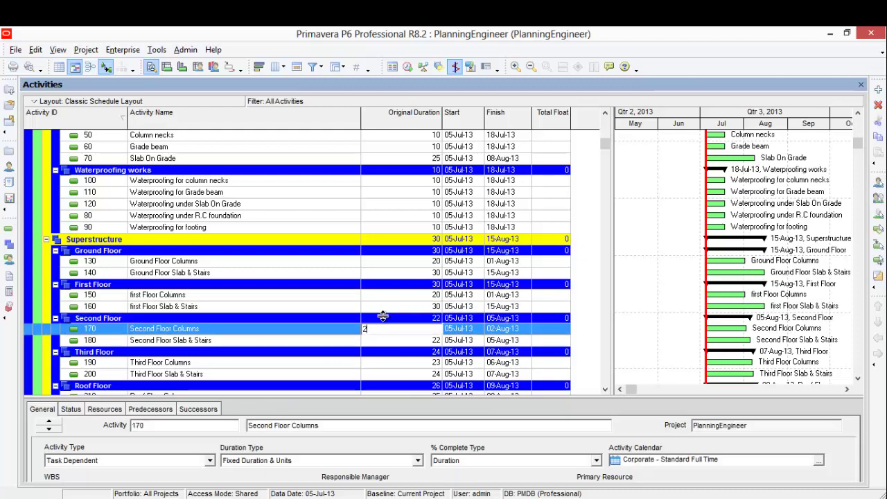
pyautogui.press('Return')
pyautogui.press('Down')
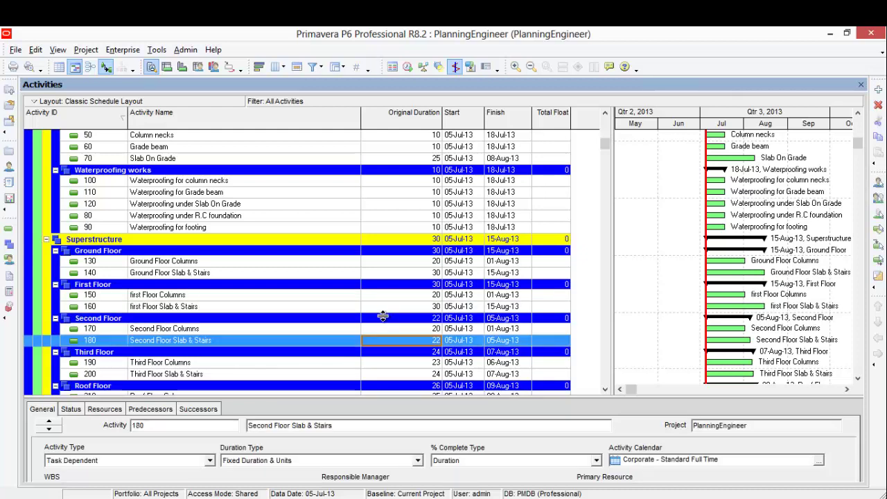
pyautogui.write('30')
pyautogui.press('Return')
# - Set Third Floor Columns to 20 days and Third Floor Slab & Stairs to 30 days
pyautogui.scroll(-2, 388, 309)
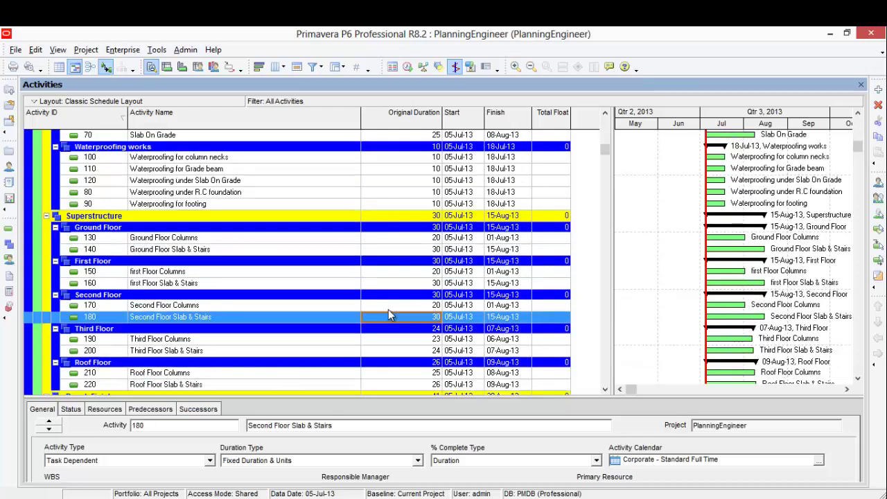
pyautogui.click(400, 319)
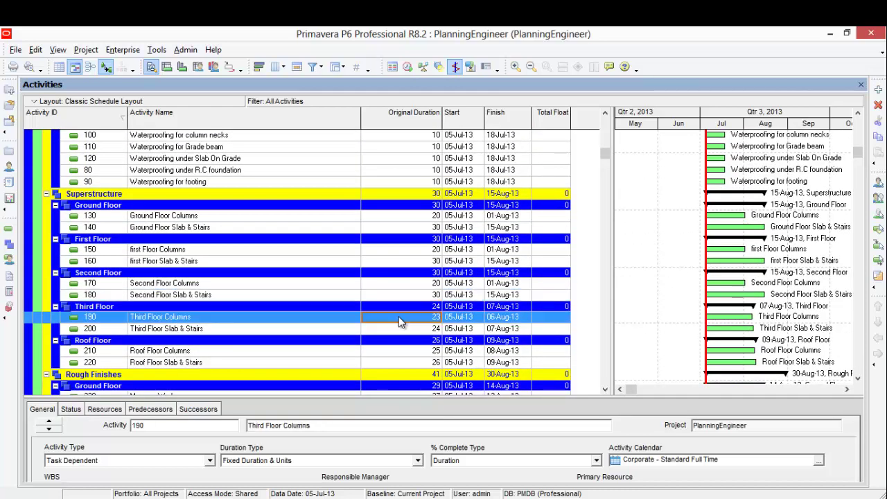
pyautogui.write('20')
pyautogui.press('Return')
pyautogui.press('Down')
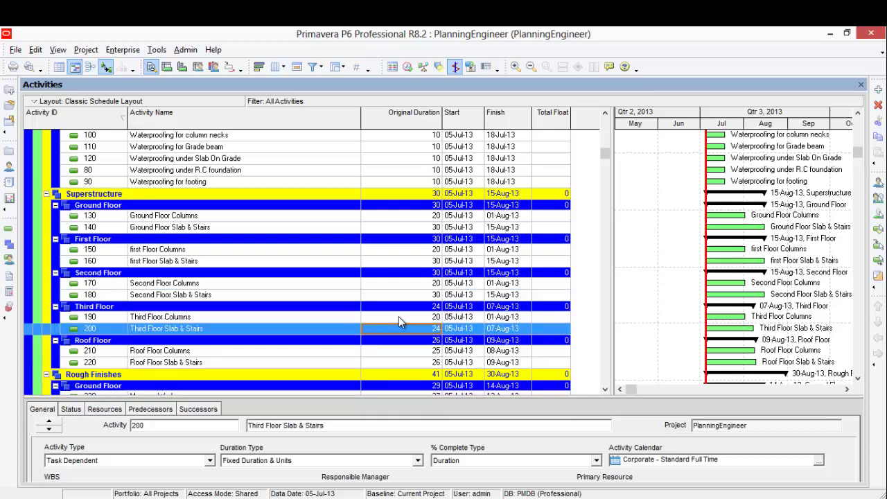
pyautogui.write('30')
pyautogui.press('Return')
# - Set Roof Floor Columns to 15 days and Roof Floor Slab & Stairs to 25 days
pyautogui.scroll(-2, 399, 321)
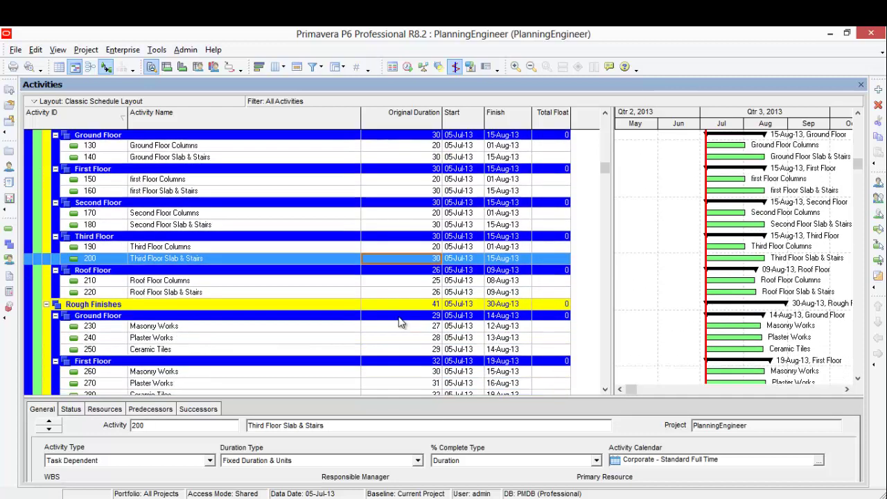
pyautogui.click(428, 272)
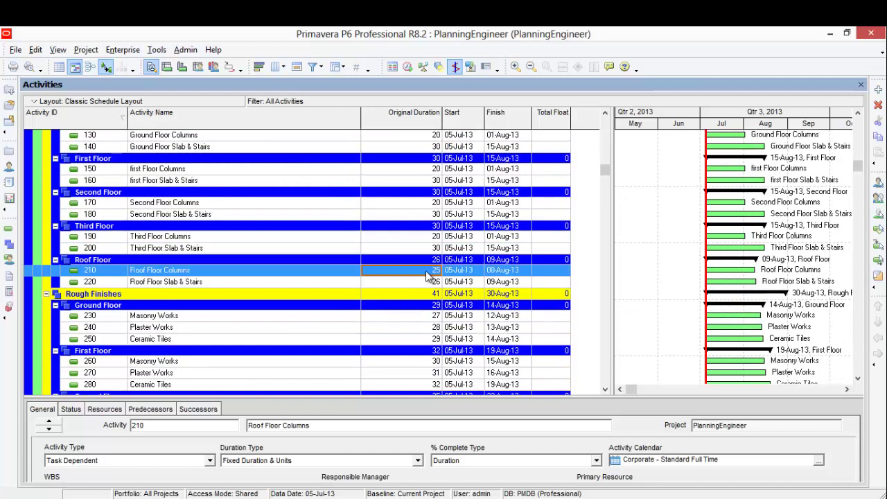
pyautogui.write('15')
pyautogui.press('Return')
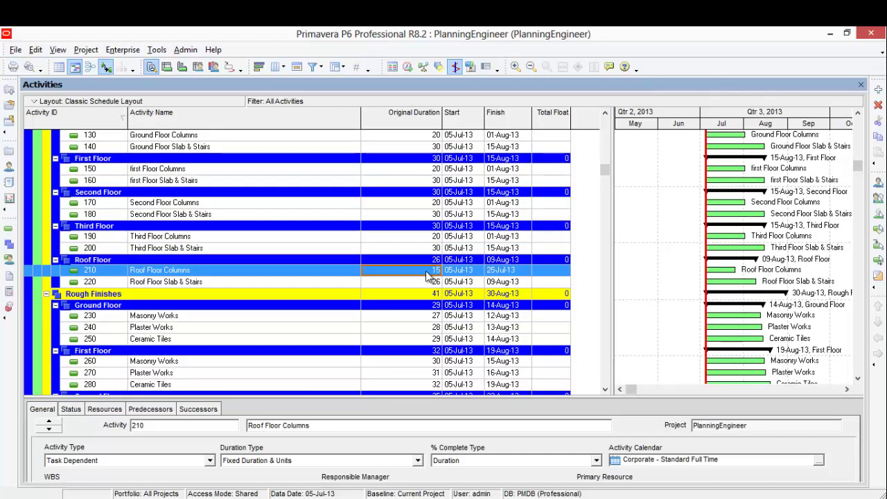
pyautogui.press('Down')
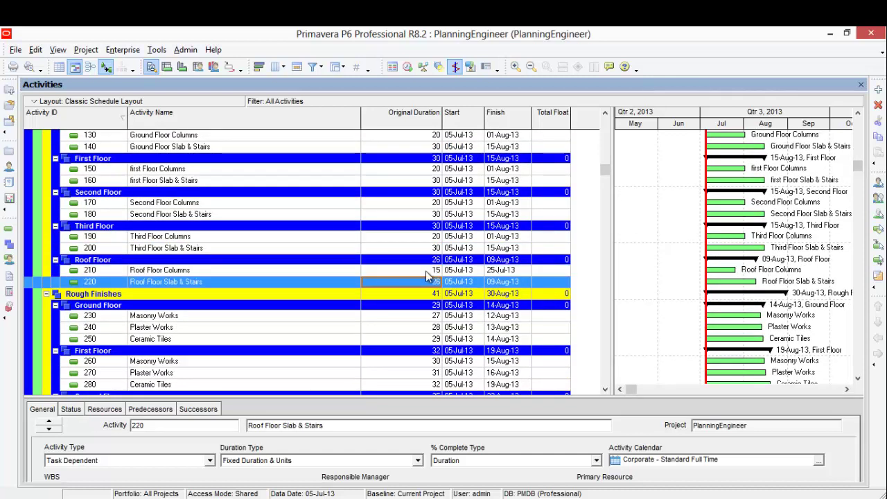
pyautogui.write('25')
pyautogui.press('Return')
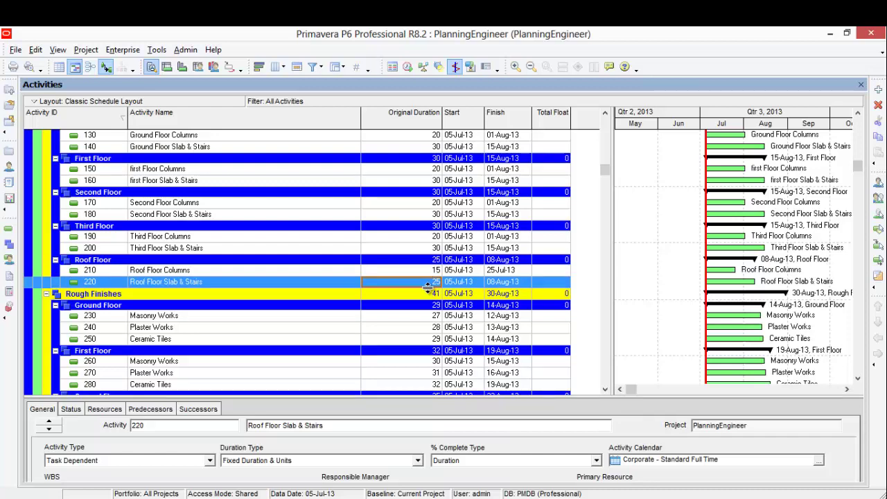
pyautogui.click(423, 315)
# - Set Masonry Works and Plaster Works to 20 days Original Duration
pyautogui.scroll(-1, 420, 320)
pyautogui.scroll(-2, 420, 320)
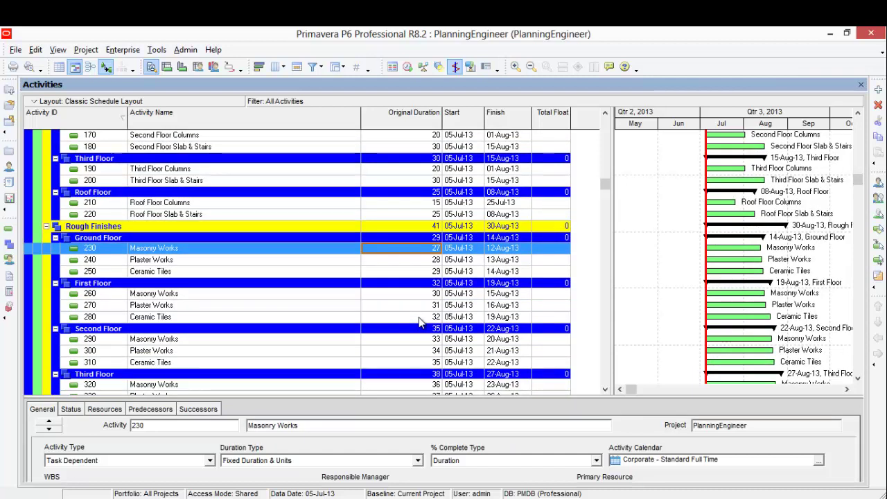
pyautogui.write('20')
pyautogui.press('Return')
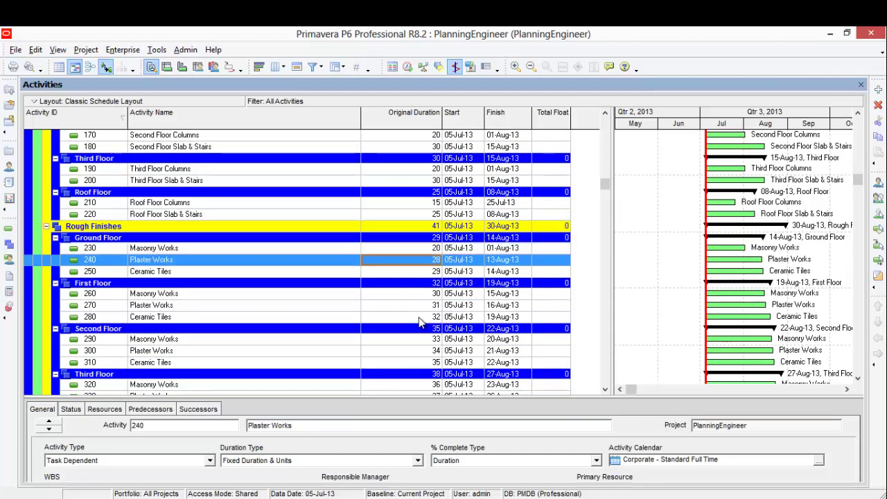
pyautogui.press('Down')
pyautogui.write('20')
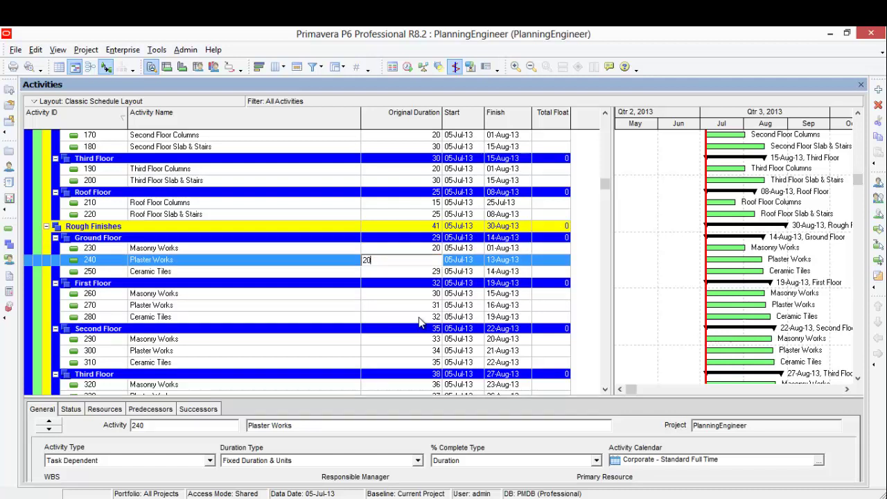
pyautogui.press('Return')
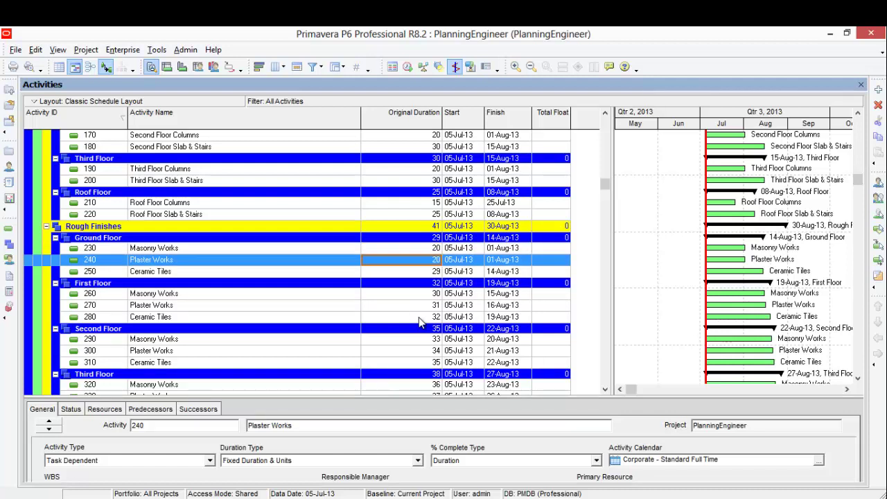
# - Fill 20 days down across Rough Finishes activities 230 through 370
pyautogui.scroll(-3, 419, 317)
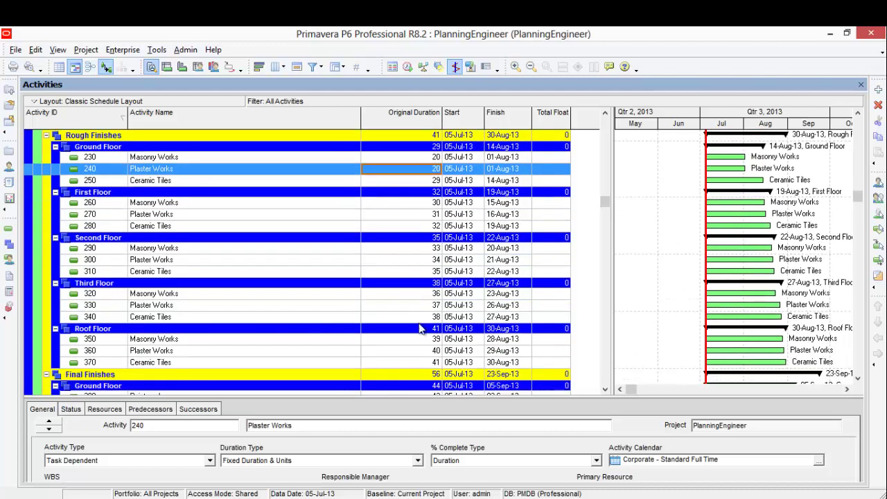
pyautogui.click(421, 362)
pyautogui.scroll(2, 426, 340)
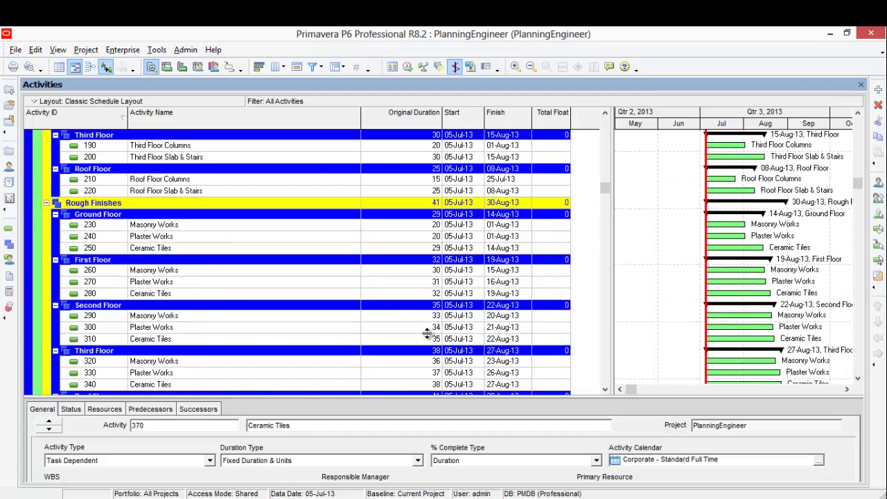
pyautogui.keyDown('shift'); pyautogui.click(426, 224); pyautogui.keyUp('shift')
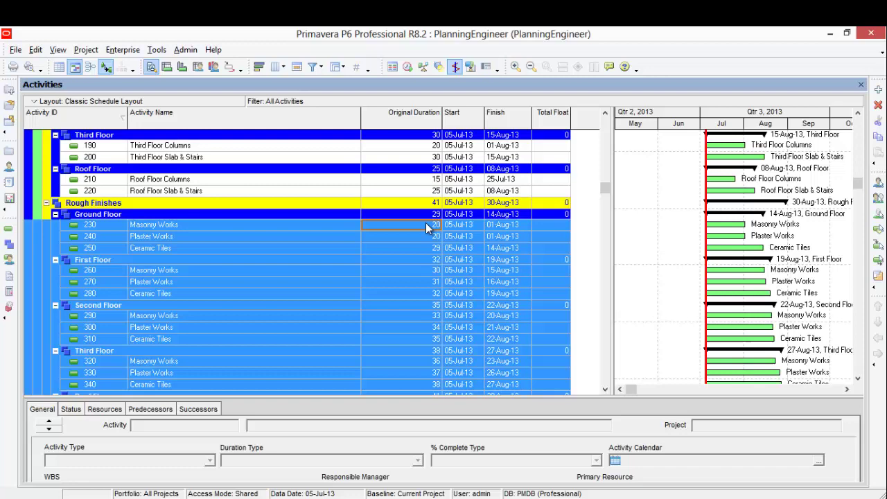
pyautogui.hotkey('ctrl', 'e')
pyautogui.scroll(-5, 426, 226)
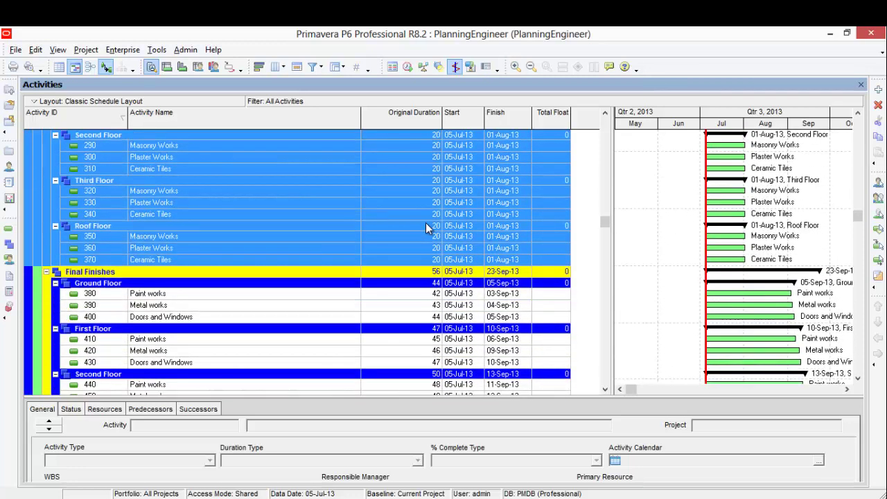
# - Set Paint works, Metal works and Doors and Windows to 30 days Original Duration
pyautogui.click(414, 295)
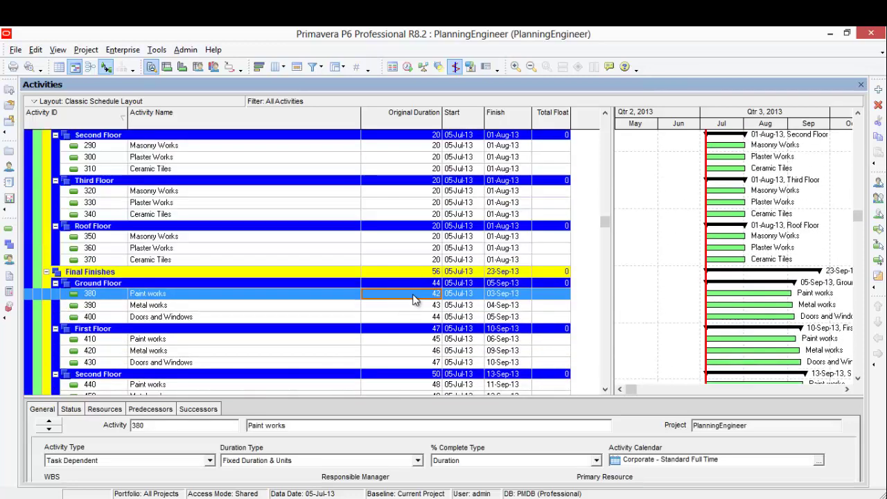
pyautogui.scroll(-1, 413, 299)
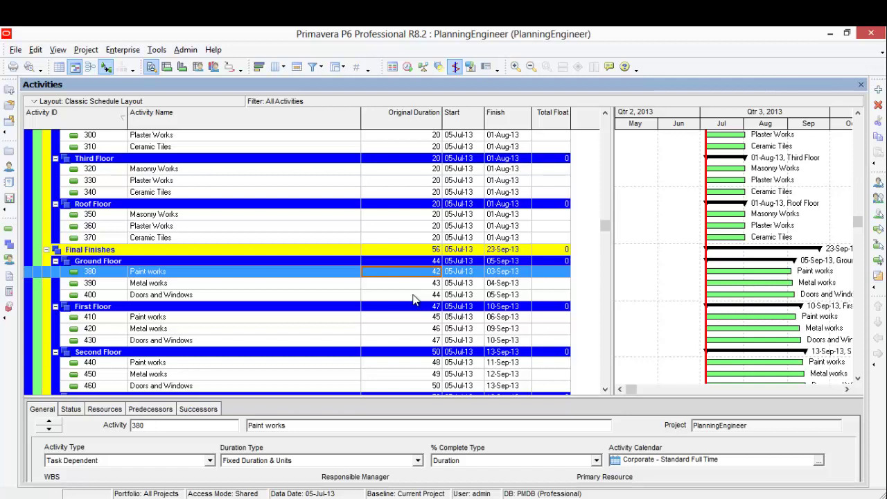
pyautogui.write('3')
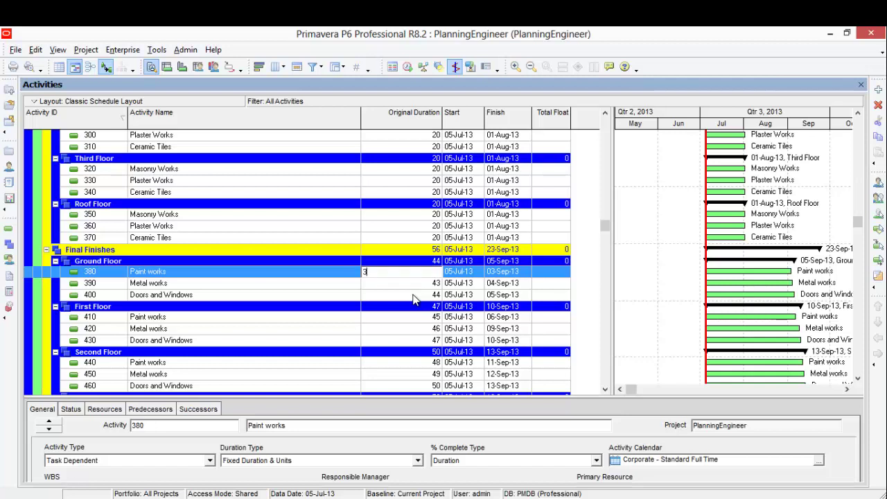
pyautogui.write('0')
pyautogui.press('Return')
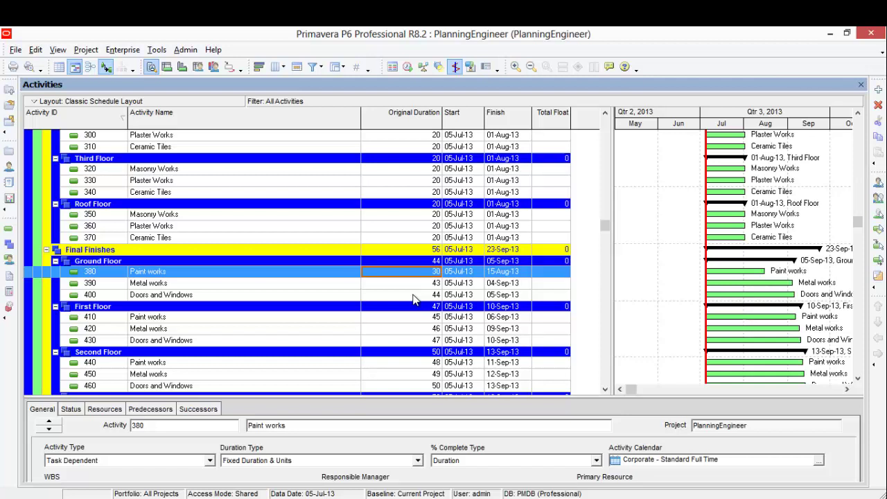
pyautogui.press('Down')
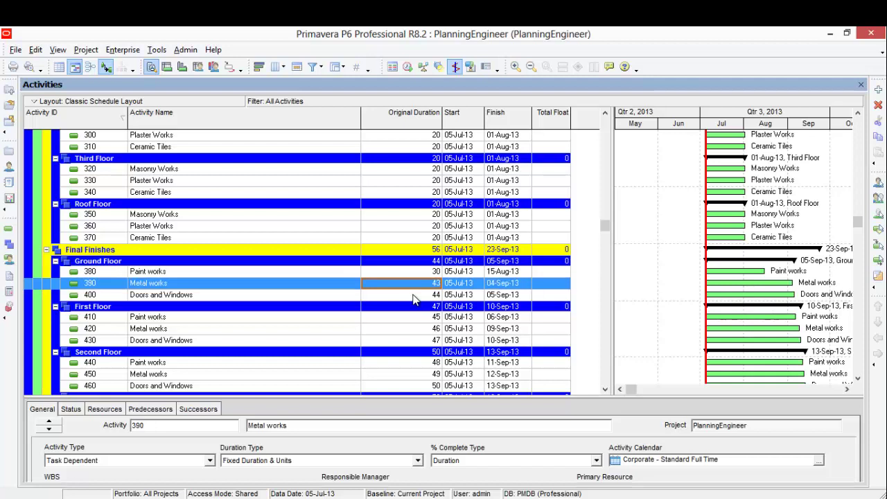
pyautogui.write('3')
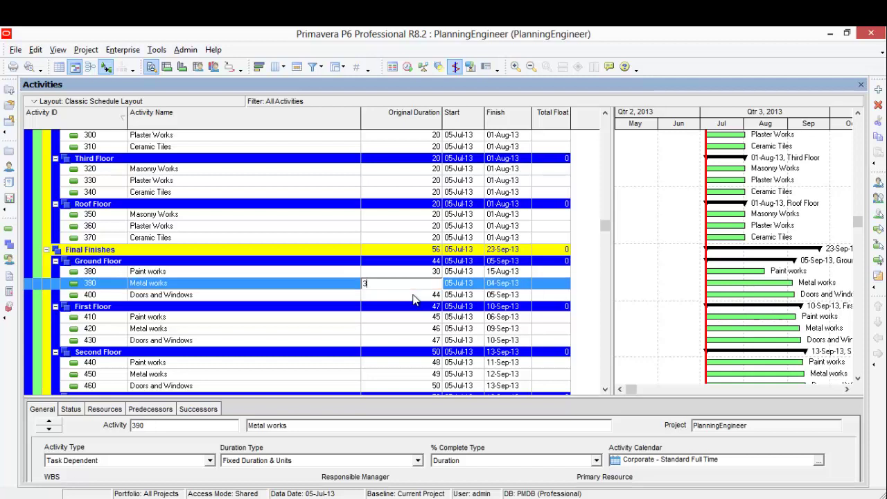
pyautogui.write('0')
pyautogui.press('Return')
pyautogui.press('Down')
pyautogui.write('30')
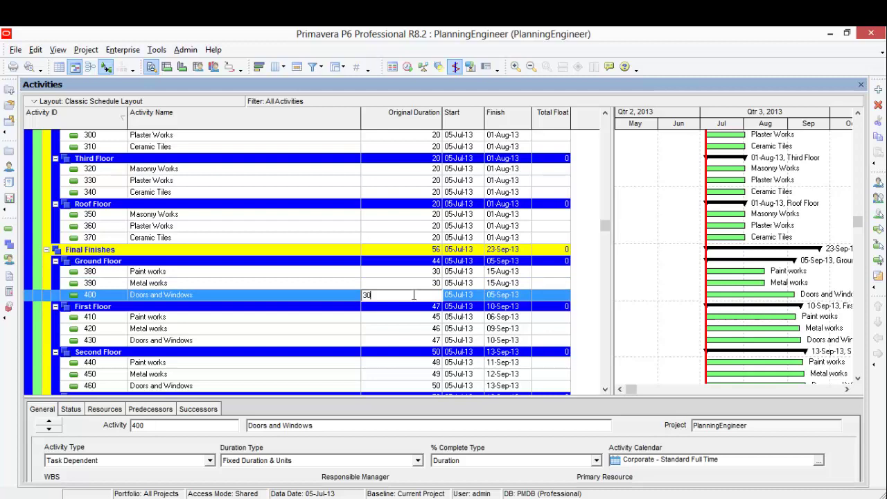
pyautogui.press('Return')
# - Fill 30 days down across Final Finishes activities 380 through 520
pyautogui.scroll(-2, 412, 294)
pyautogui.scroll(-3, 435, 280)
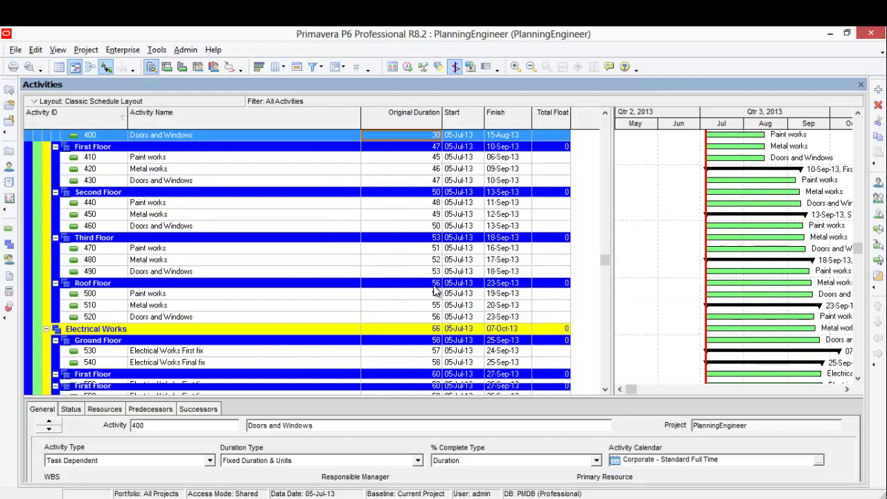
pyautogui.click(432, 306)
pyautogui.scroll(2, 434, 310)
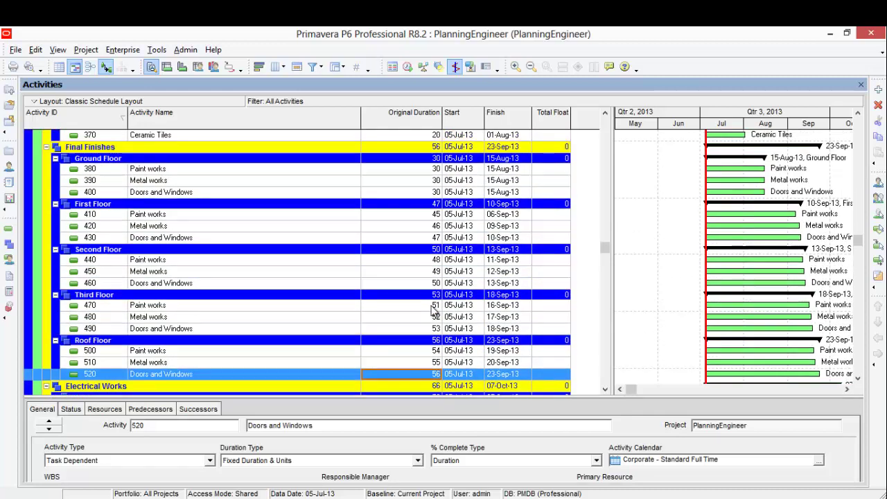
pyautogui.keyDown('shift'); pyautogui.click(419, 169); pyautogui.keyUp('shift')
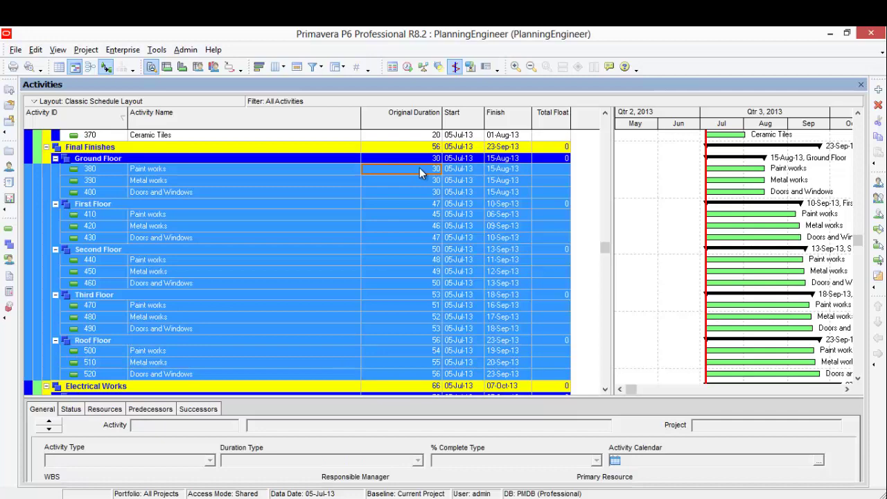
pyautogui.hotkey('ctrl', 'e')
pyautogui.scroll(-3, 440, 242)
pyautogui.scroll(-1, 437, 250)
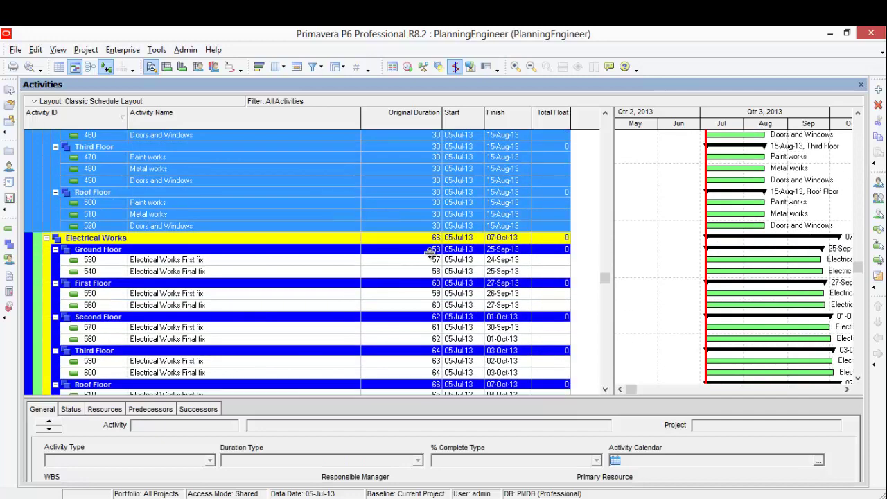
pyautogui.click(423, 259)
pyautogui.scroll(-2, 423, 262)
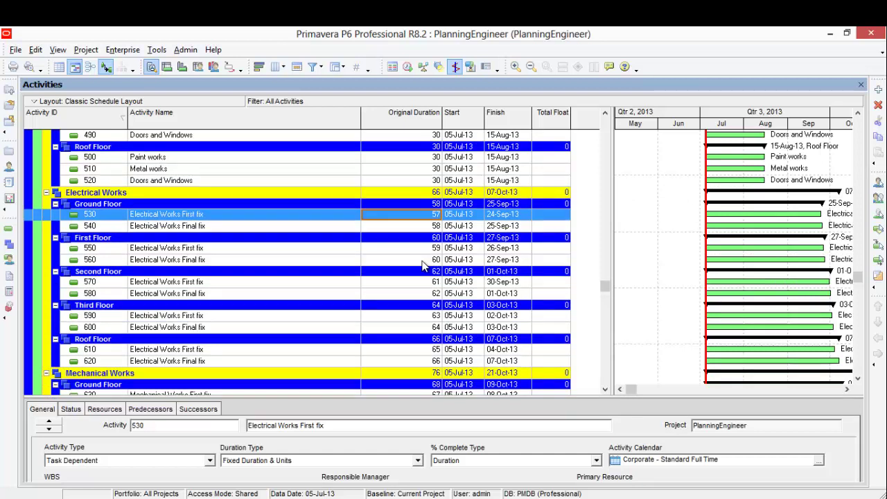
# - Enter 30 days for activities 530 and 540 and fill it down through 620
pyautogui.write('30')
pyautogui.press('Return')
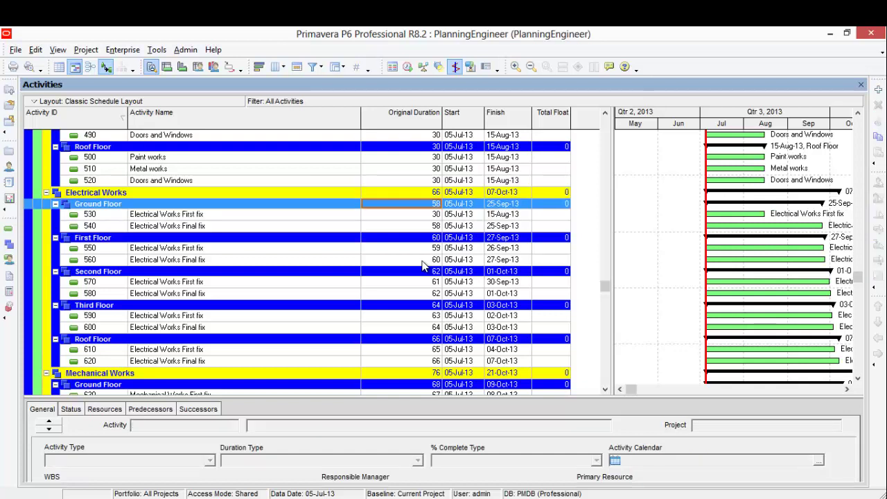
pyautogui.press('Down')
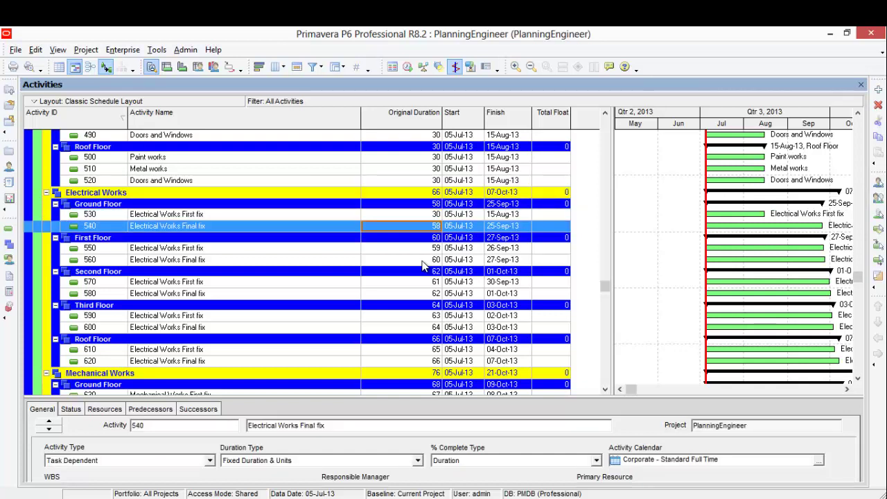
pyautogui.write('30')
pyautogui.press('Return')
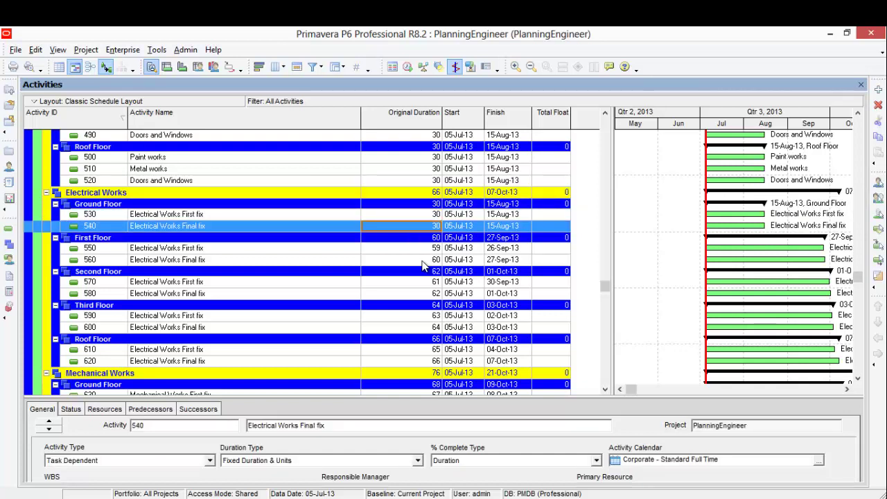
pyautogui.click(399, 364)
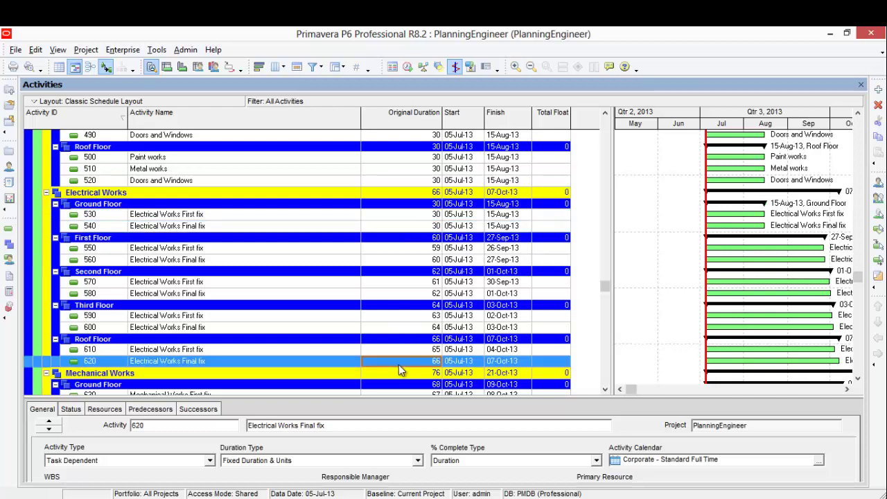
pyautogui.keyDown('shift'); pyautogui.click(404, 216); pyautogui.keyUp('shift')
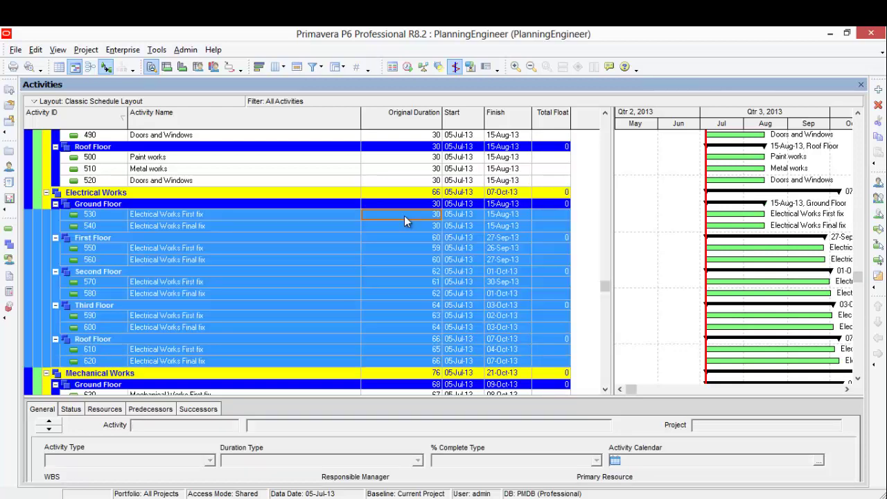
pyautogui.hotkey('ctrl', 'e')
# - Fill 30 days down across Mechanical and Fire Fighting activities 620 through 820
pyautogui.scroll(-4, 405, 220)
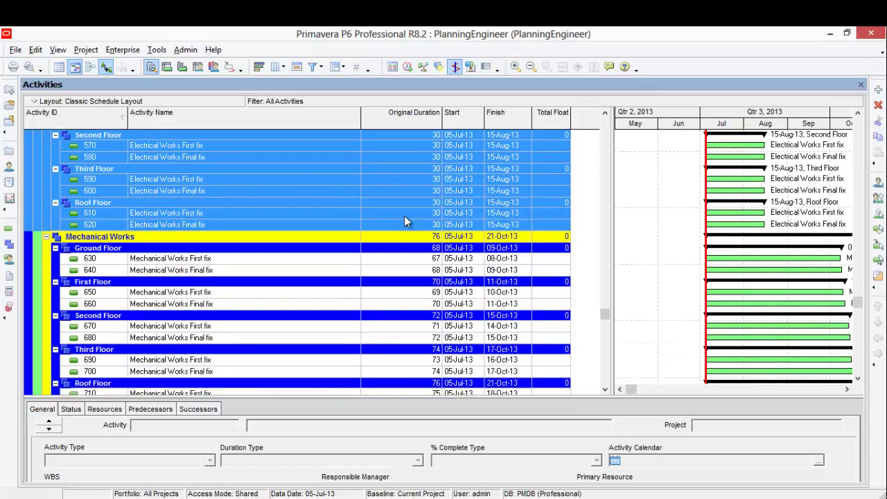
pyautogui.scroll(-4, 405, 221)
pyautogui.scroll(-5, 406, 239)
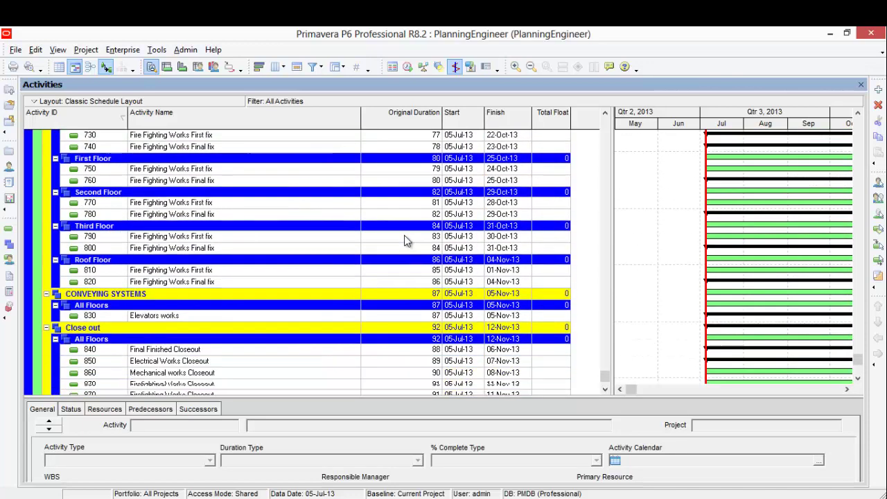
pyautogui.click(404, 282)
pyautogui.scroll(9, 404, 281)
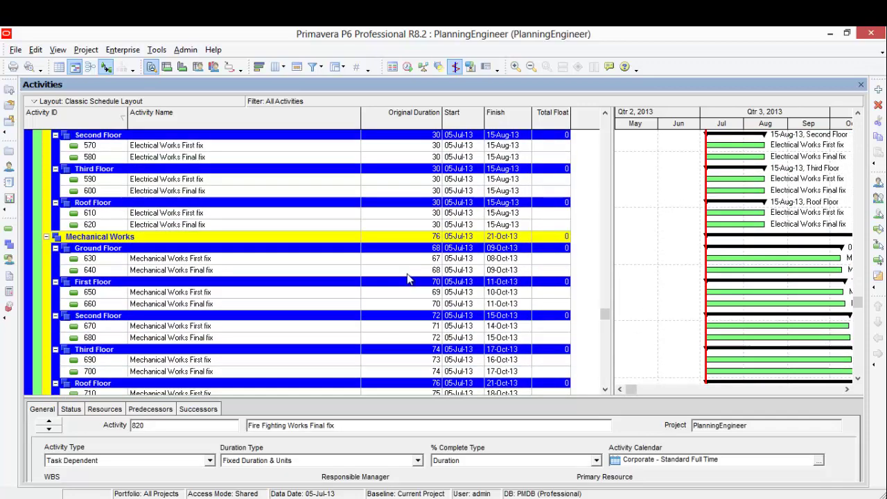
pyautogui.keyDown('shift'); pyautogui.click(420, 225); pyautogui.keyUp('shift')
pyautogui.hotkey('ctrl', 'e')
pyautogui.scroll(-9, 420, 226)
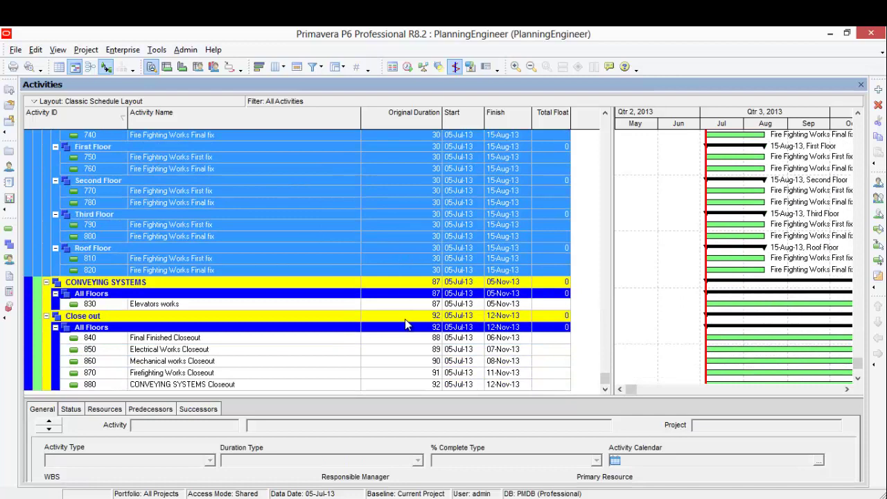
# - Set the Original Duration of Elevators works (830) to 60 days
pyautogui.click(414, 305)
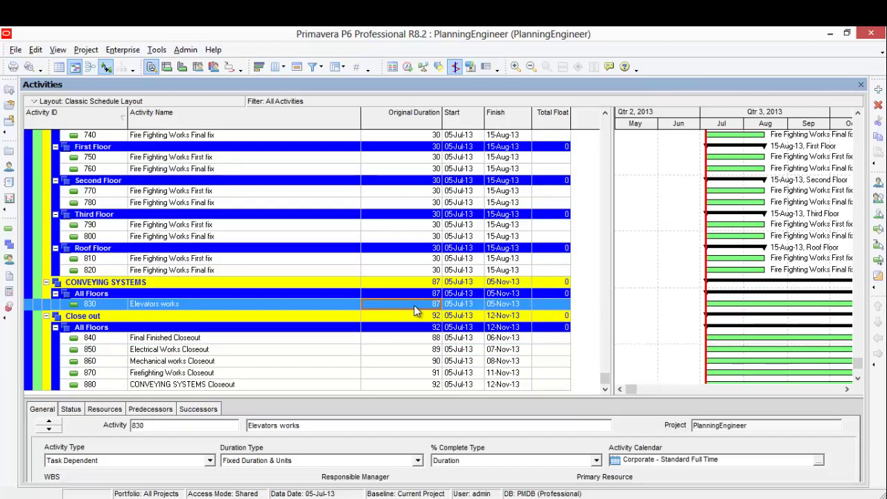
pyautogui.write('60')
pyautogui.press('Return')
pyautogui.press('Down')
pyautogui.press('Down')
pyautogui.press('Down')
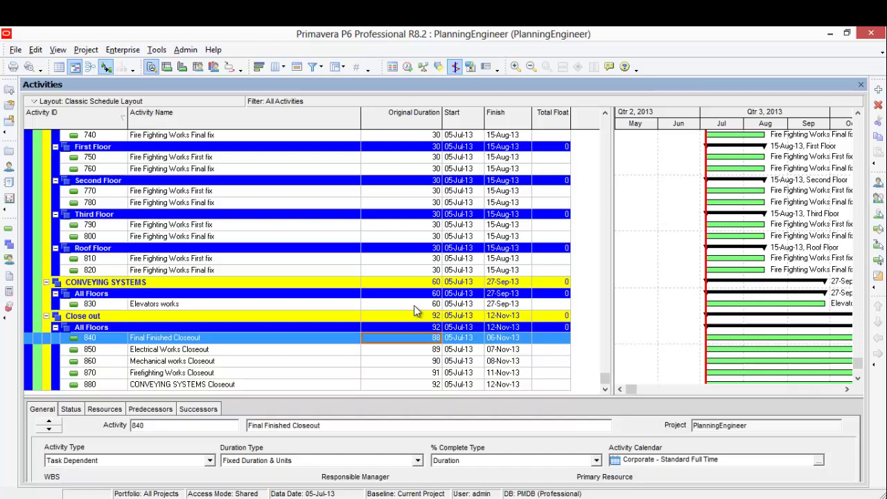
# - Set Final Finished Closeout (840) to a 25-day Original Duration
pyautogui.click(417, 349)
pyautogui.click(419, 339)
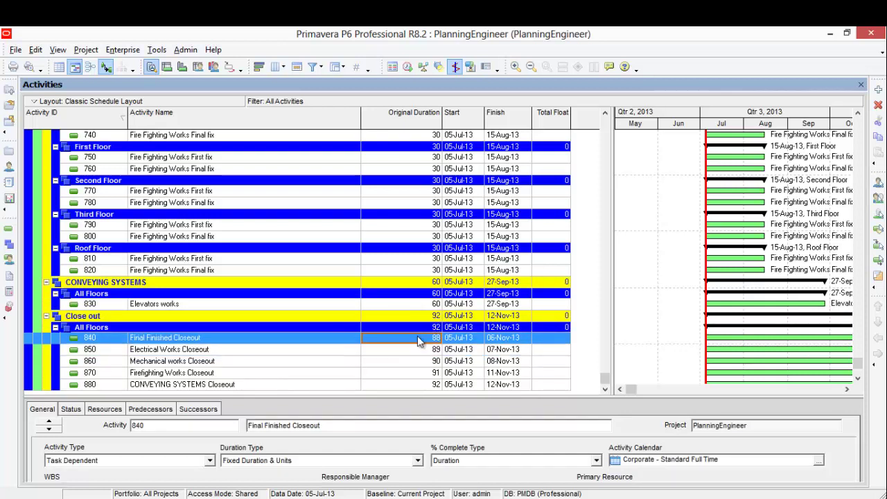
pyautogui.write('25')
pyautogui.press('Return')
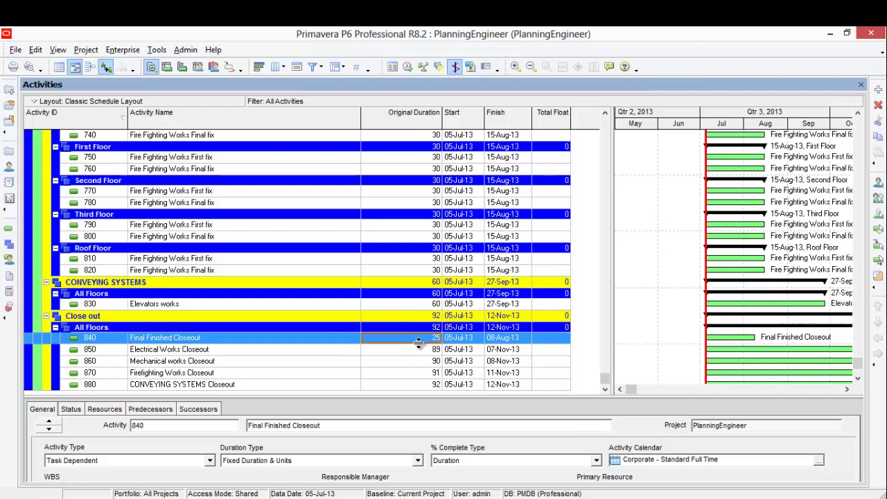
# - Fill the 25-day duration down through Close out activities 840–880
pyautogui.click(419, 384)
pyautogui.scroll(1, 435, 332)
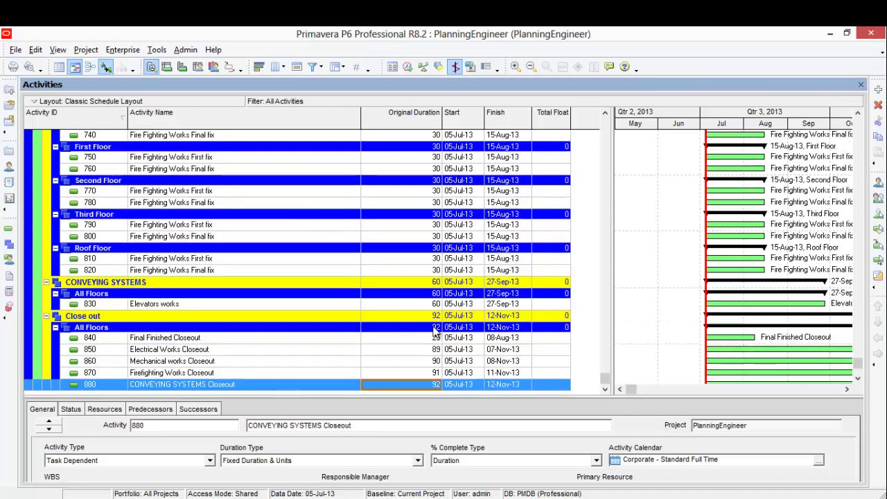
pyautogui.keyDown('shift'); pyautogui.click(429, 338); pyautogui.keyUp('shift')
pyautogui.hotkey('ctrl', 'e')
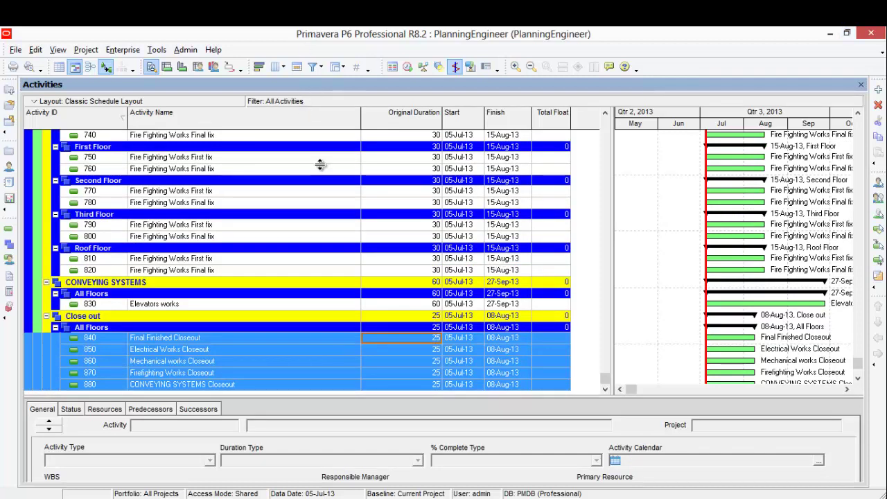
pyautogui.scroll(2, 532, 317)
pyautogui.scroll(15, 532, 318)
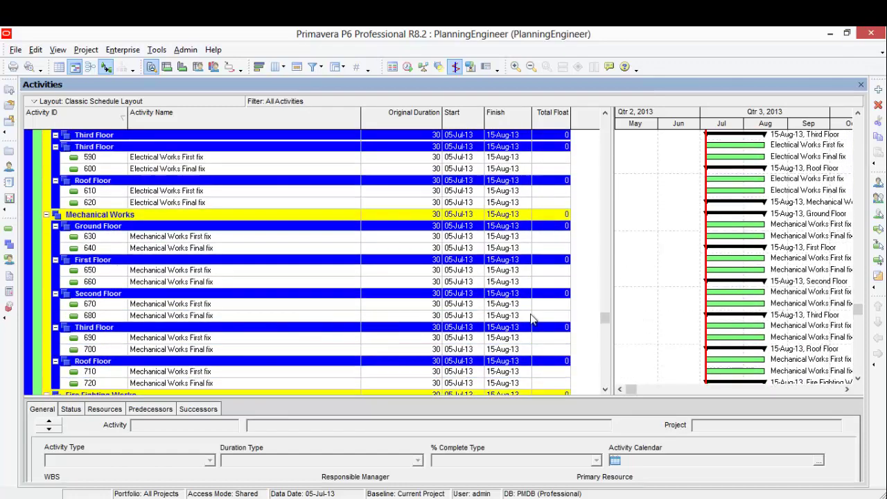
pyautogui.scroll(15, 531, 313)
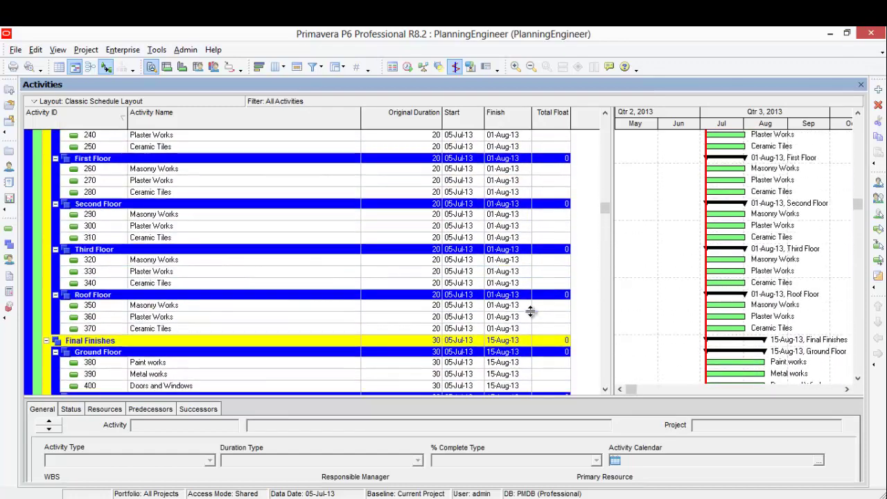
pyautogui.scroll(4, 531, 312)
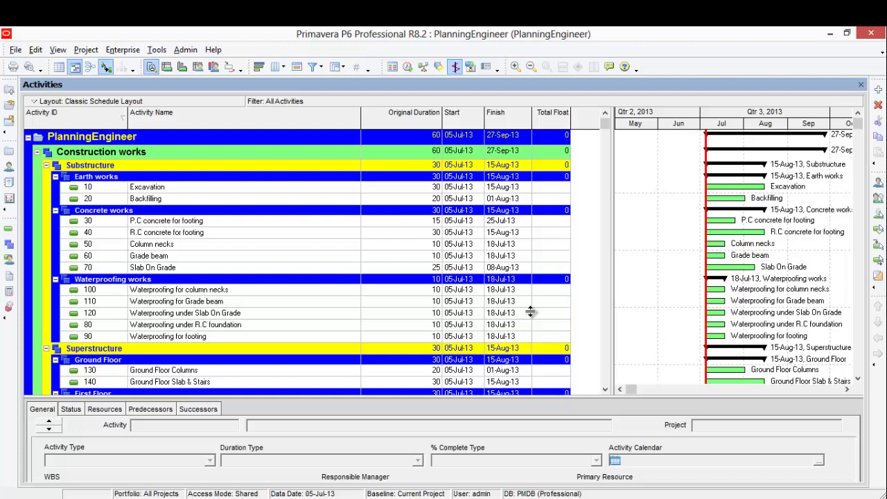